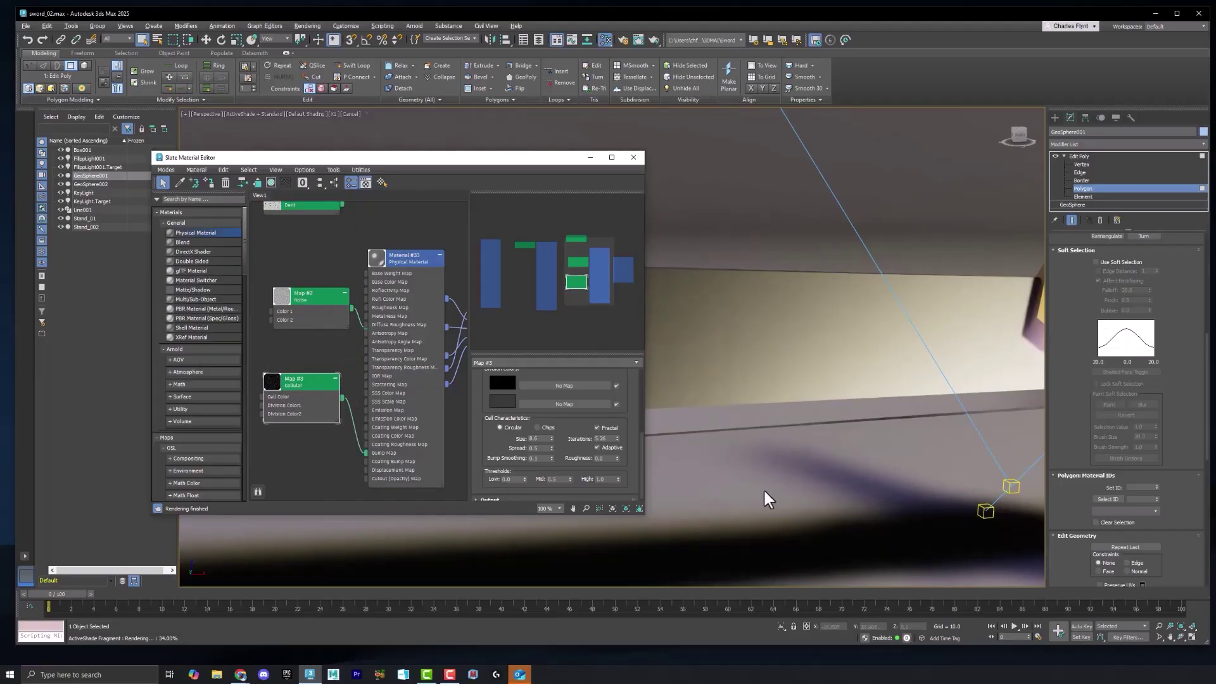
Examine the Cellular map's colour and cell settings against the bump on the blade in the viewport render
middle_click_drag(750, 389, 827, 372)
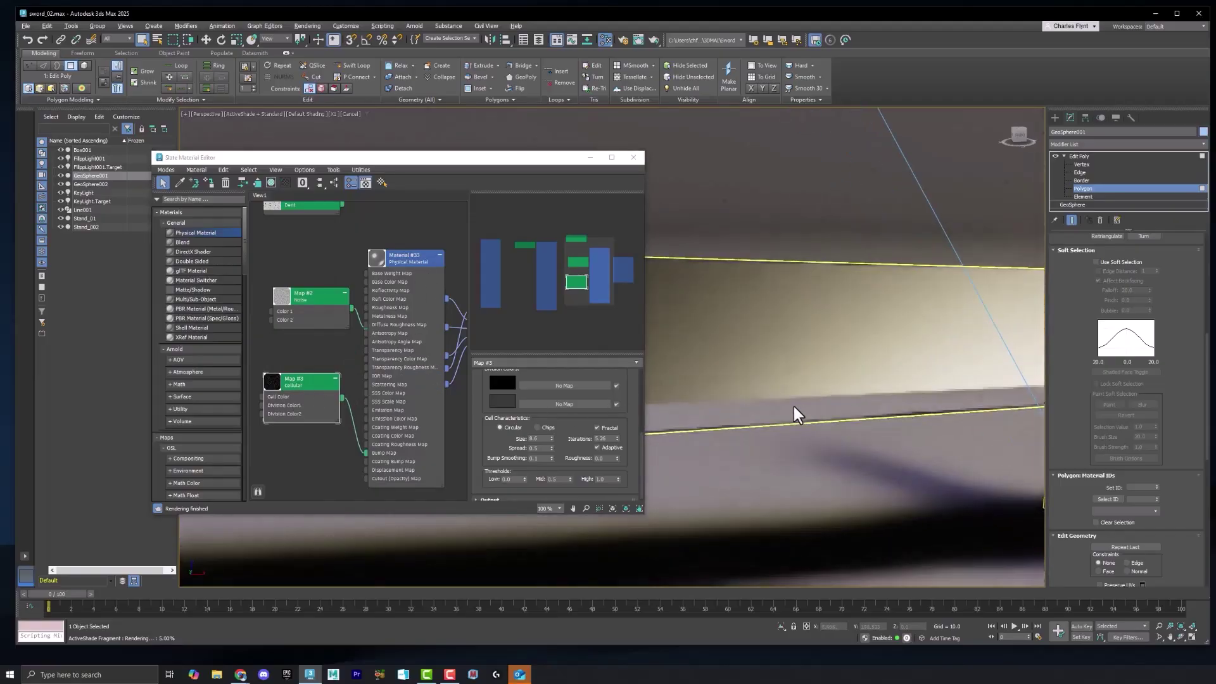
left_click(306, 381)
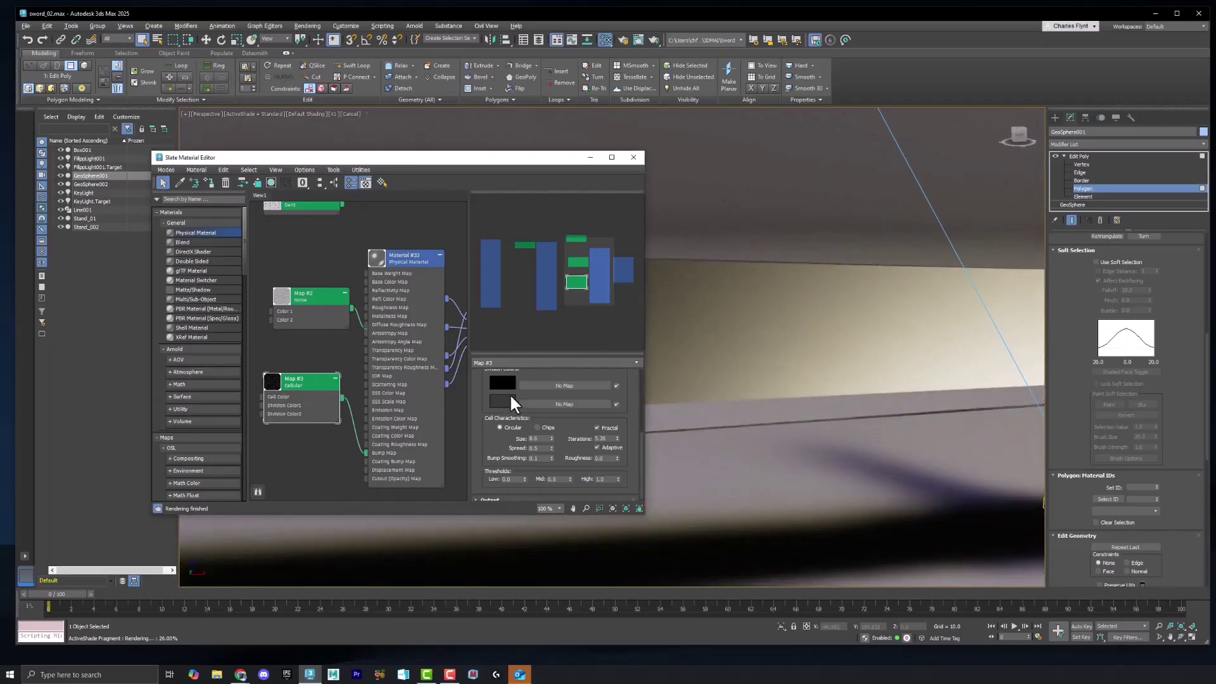
scroll(507, 400, "down", 2)
scroll(512, 400, "up", 1)
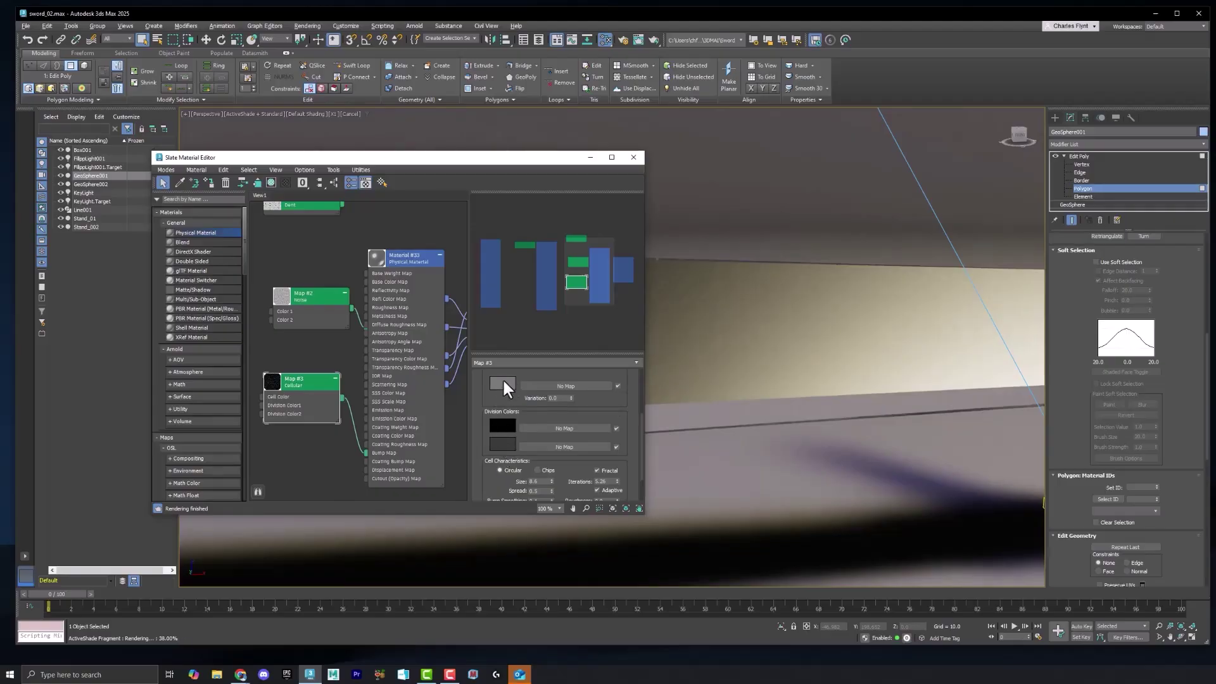
middle_click_drag(751, 364, 767, 361)
scroll(591, 421, "down", 3)
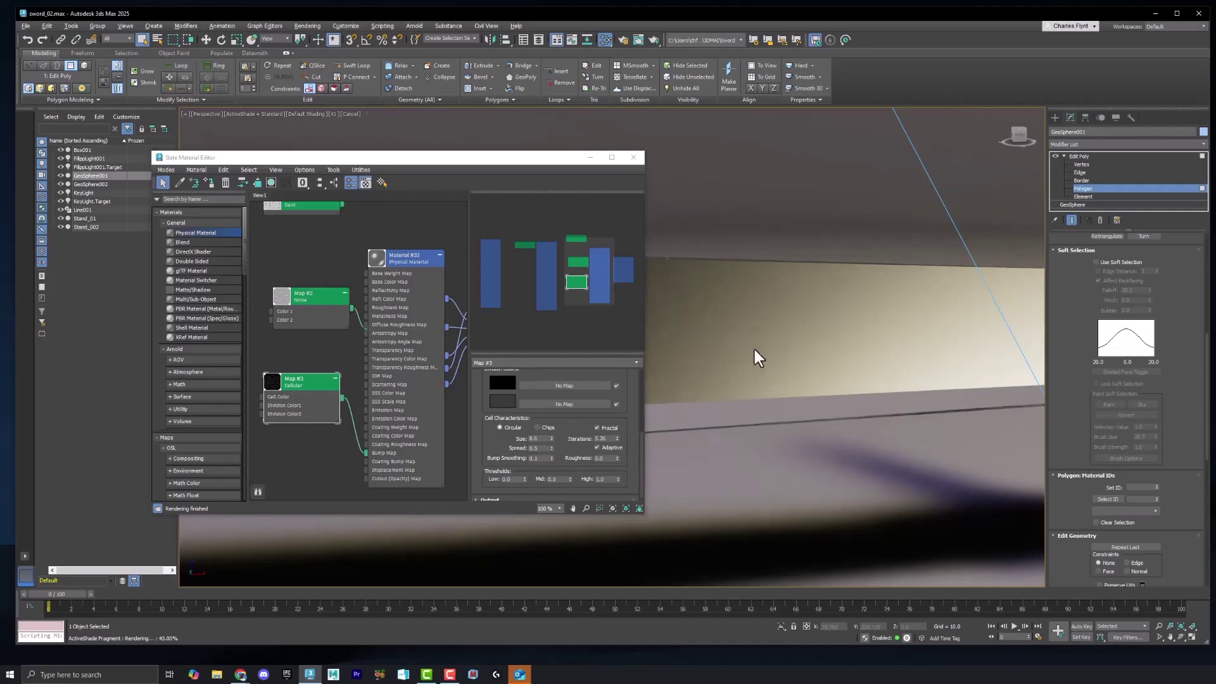
Collapse the Material #33 node, move the Cellular map Map #3 above the Noise map and close the Slate Material Editor
left_click(440, 255)
left_click_drag(296, 380, 297, 235)
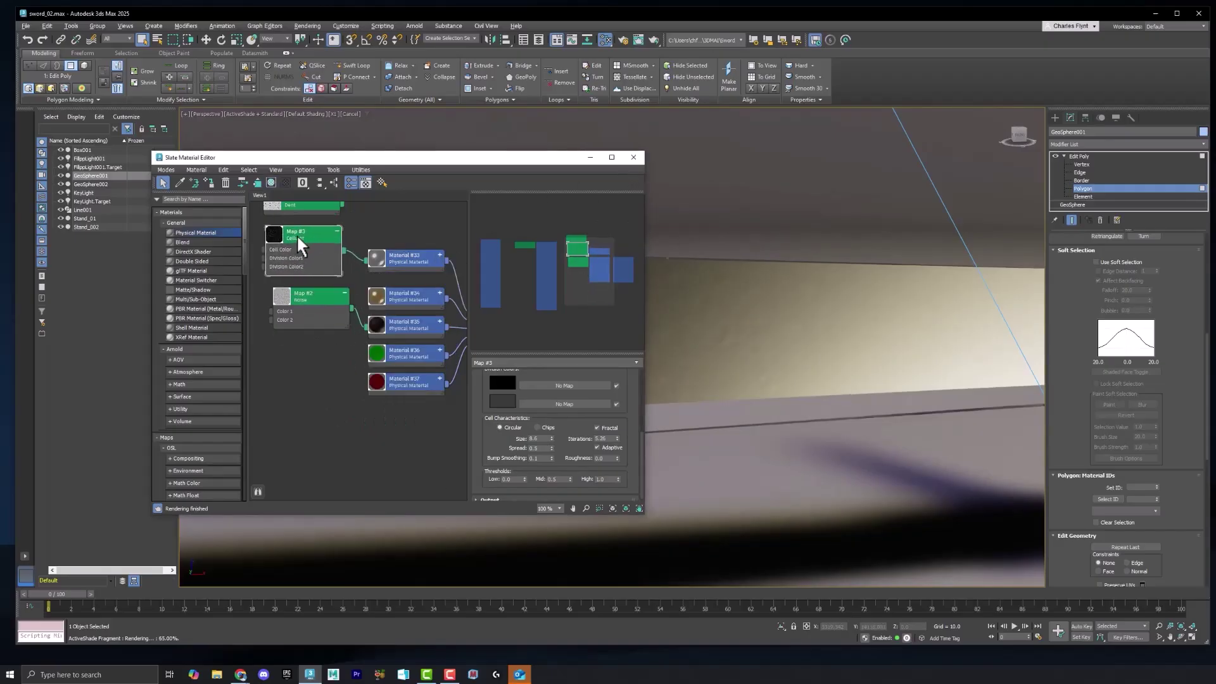
left_click(604, 269)
left_click(633, 157)
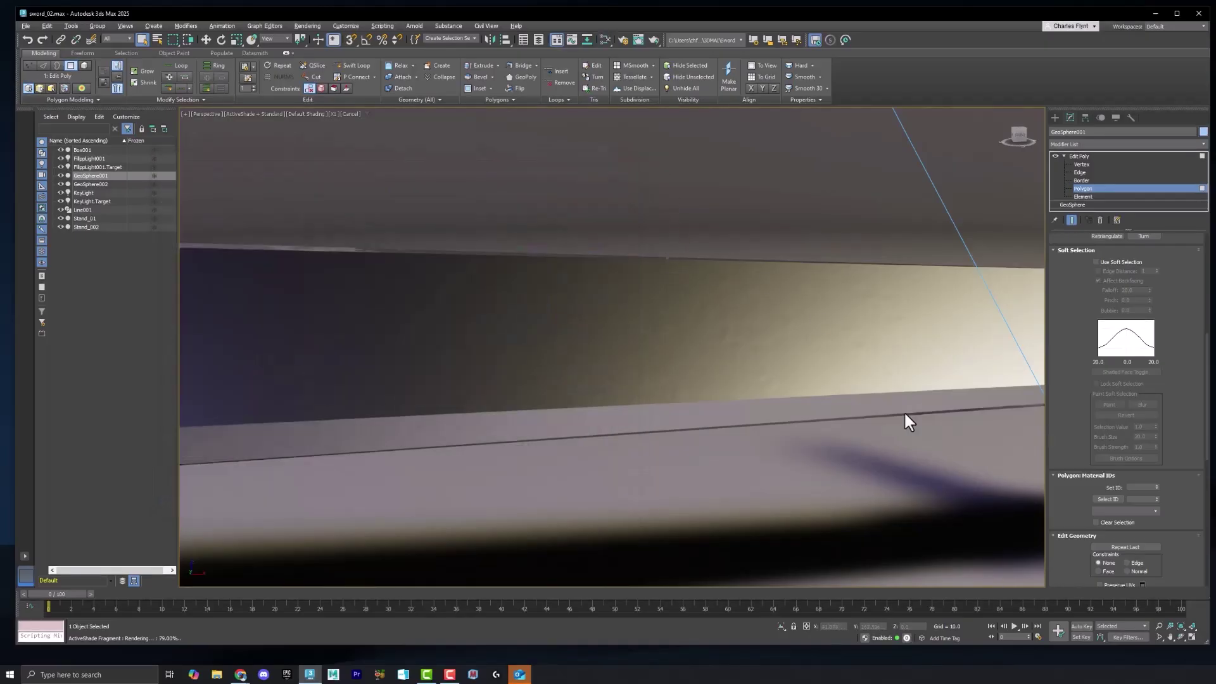
Leave polygon editing on GeoSphere001, select the sword body Box001 and switch the viewport from ActiveShade back to Standard
middle_click_drag(643, 436, 583, 393)
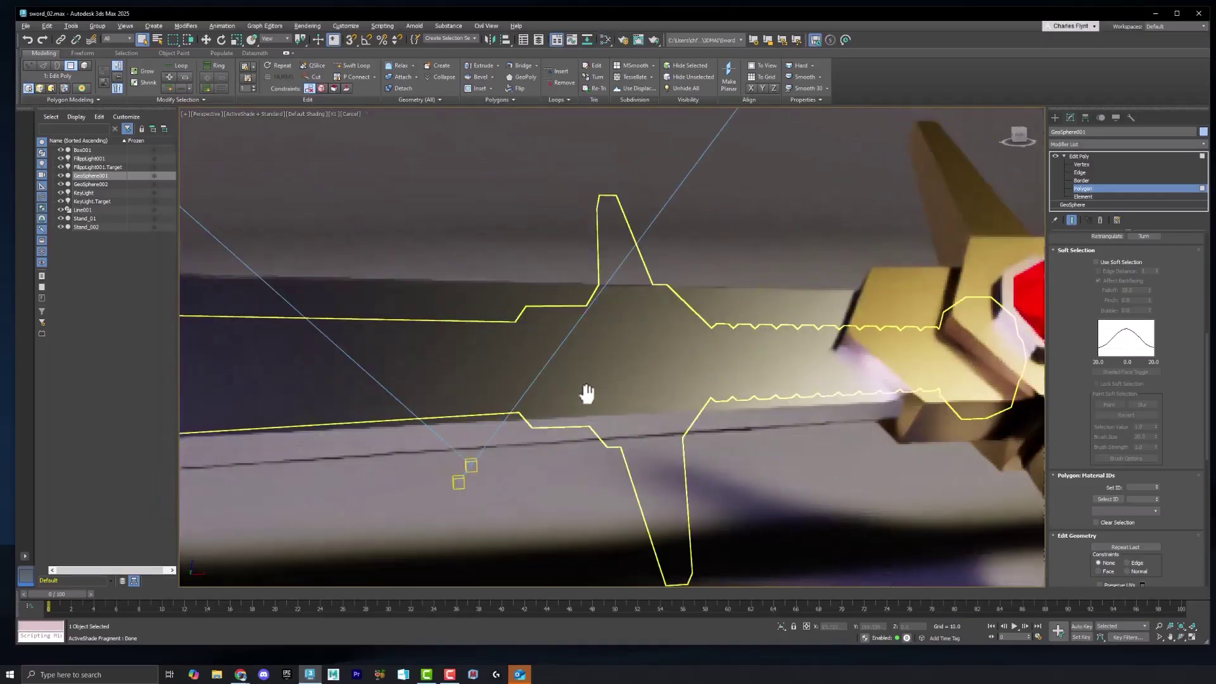
scroll(583, 393, "down", 5)
left_click(572, 324)
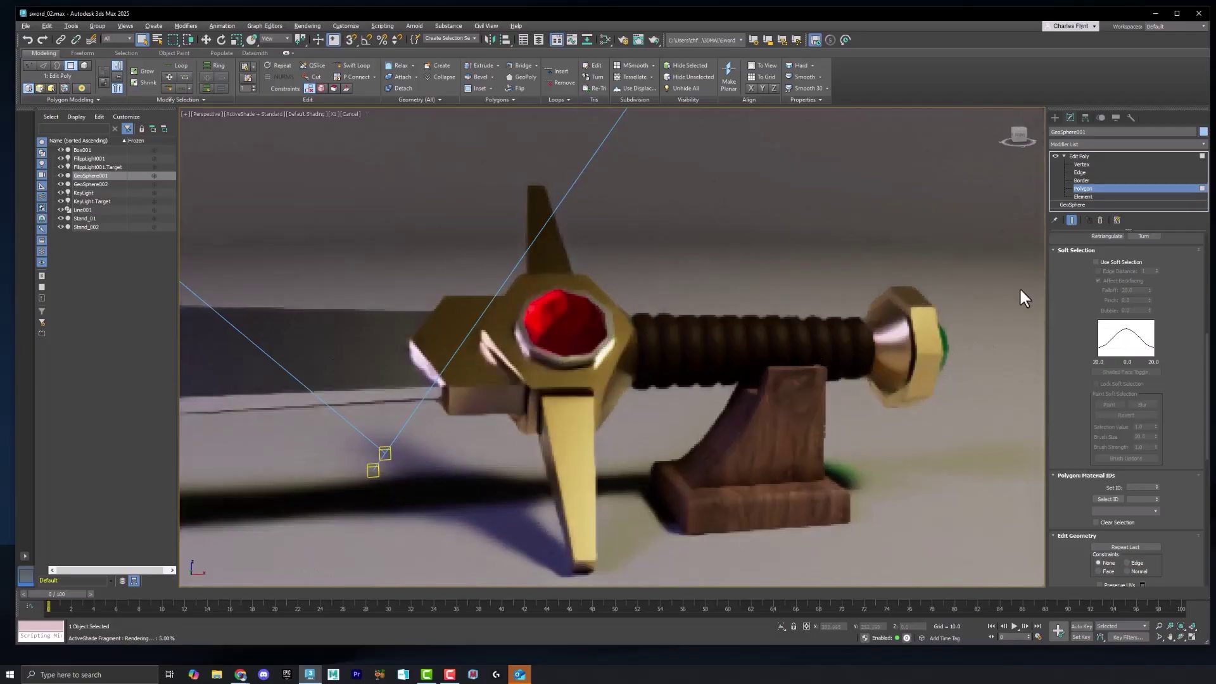
left_click(1078, 156)
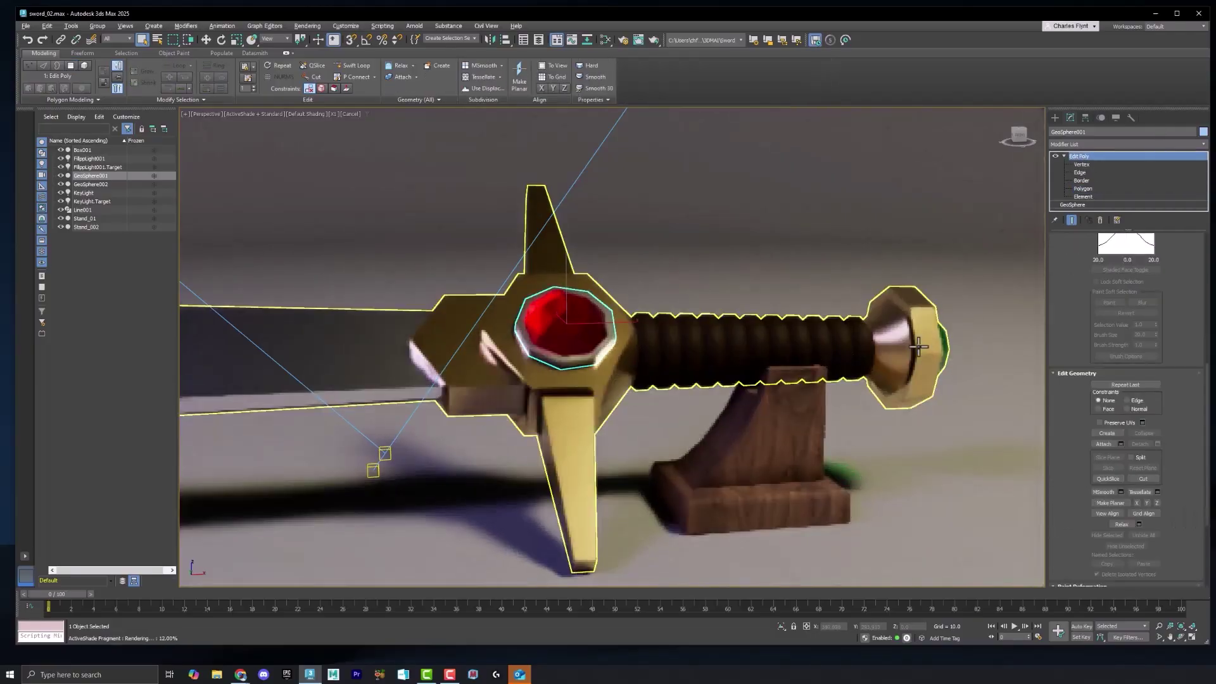
left_click(928, 415)
middle_click_drag(899, 421, 893, 415, "alt")
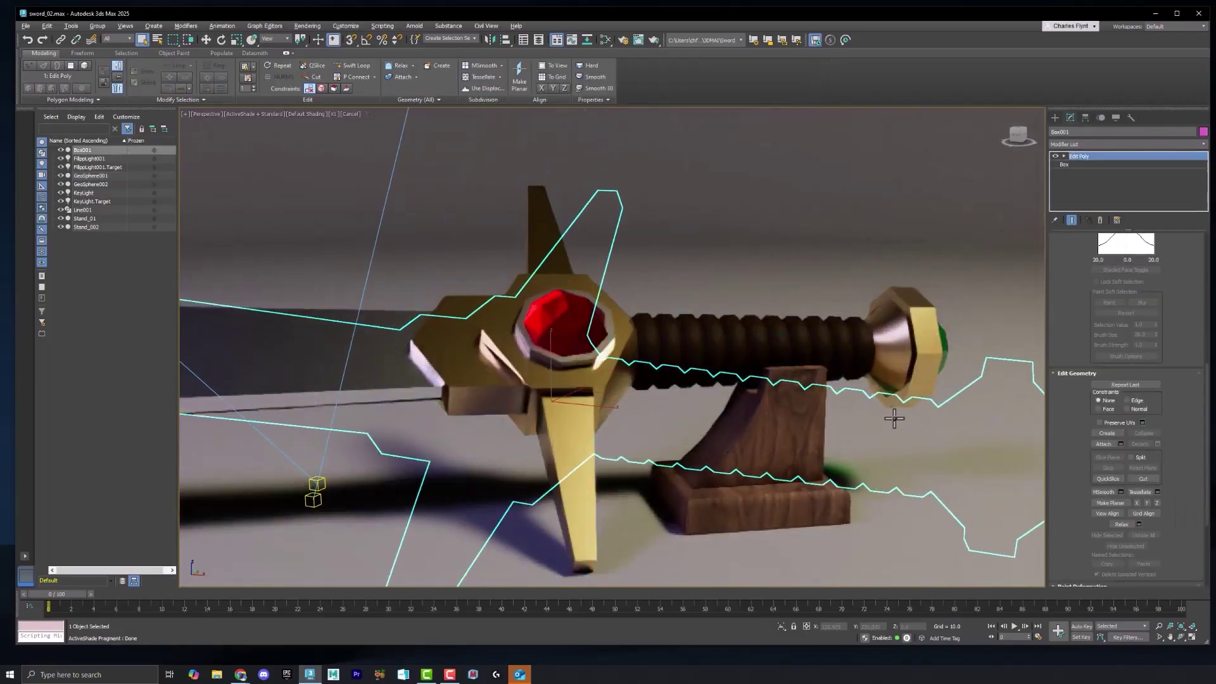
middle_click_drag(626, 337, 358, 250)
left_click(350, 115)
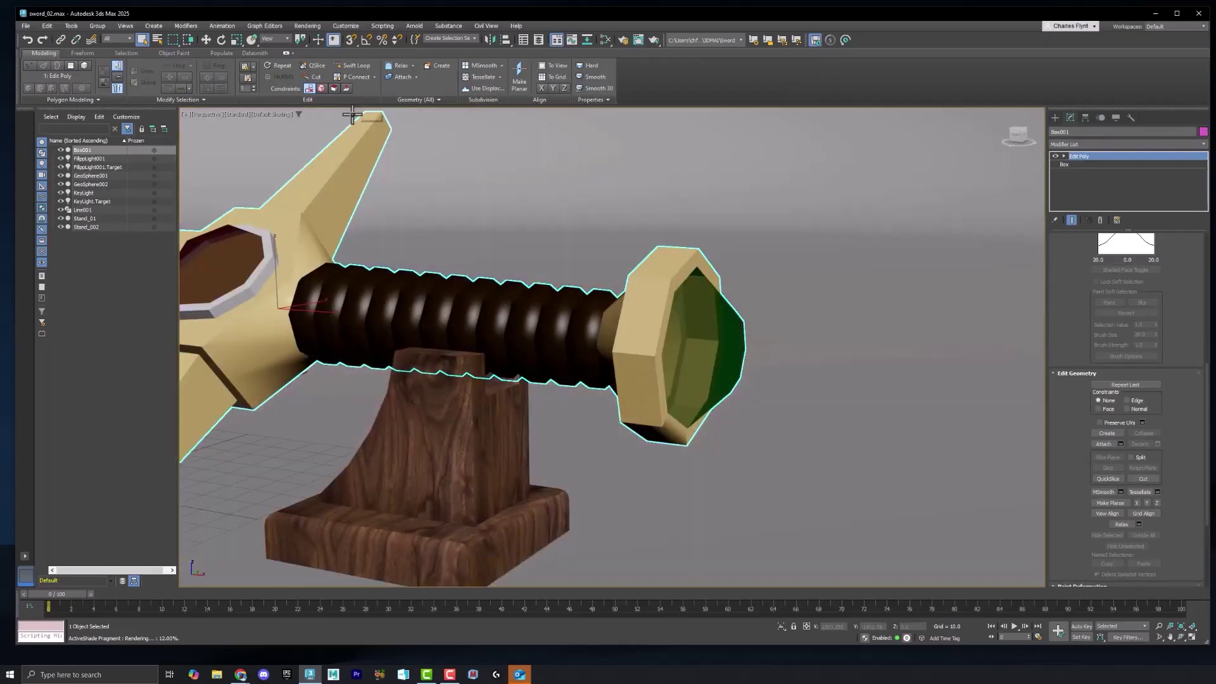
middle_click_drag(608, 339, 665, 352, "alt")
In Box001's polygon level, select the end facet of the green pommel gem and grow the selection over the whole gem
left_click(741, 365)
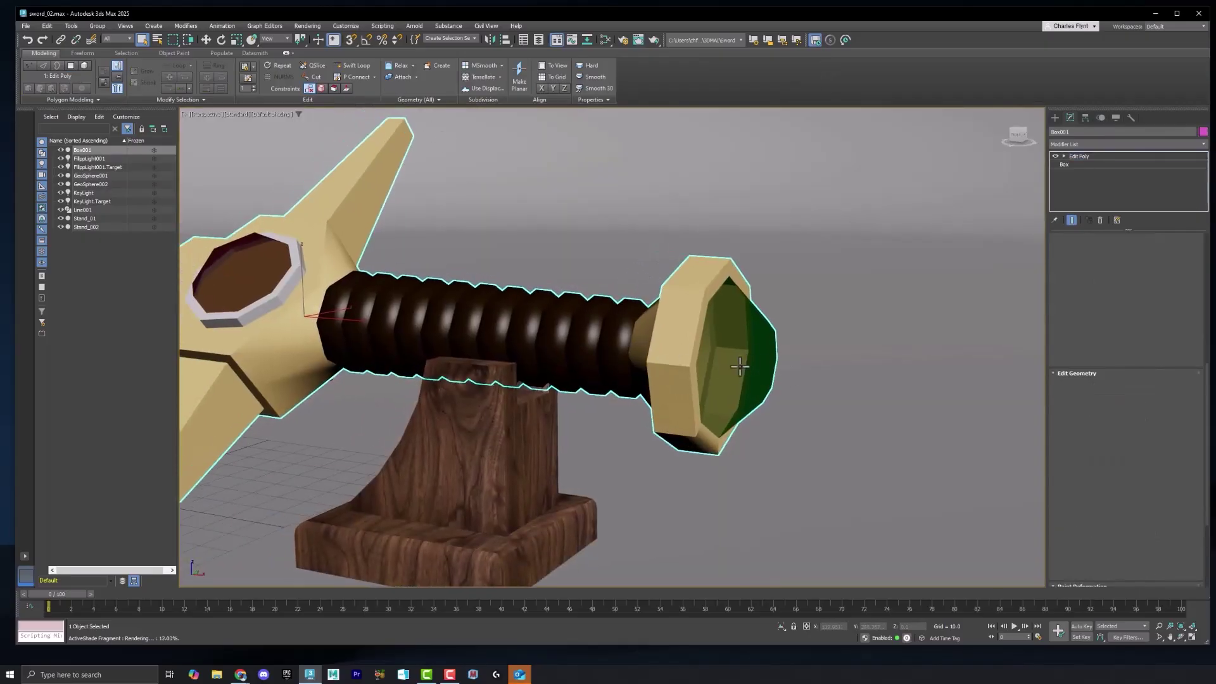
left_click(1063, 156)
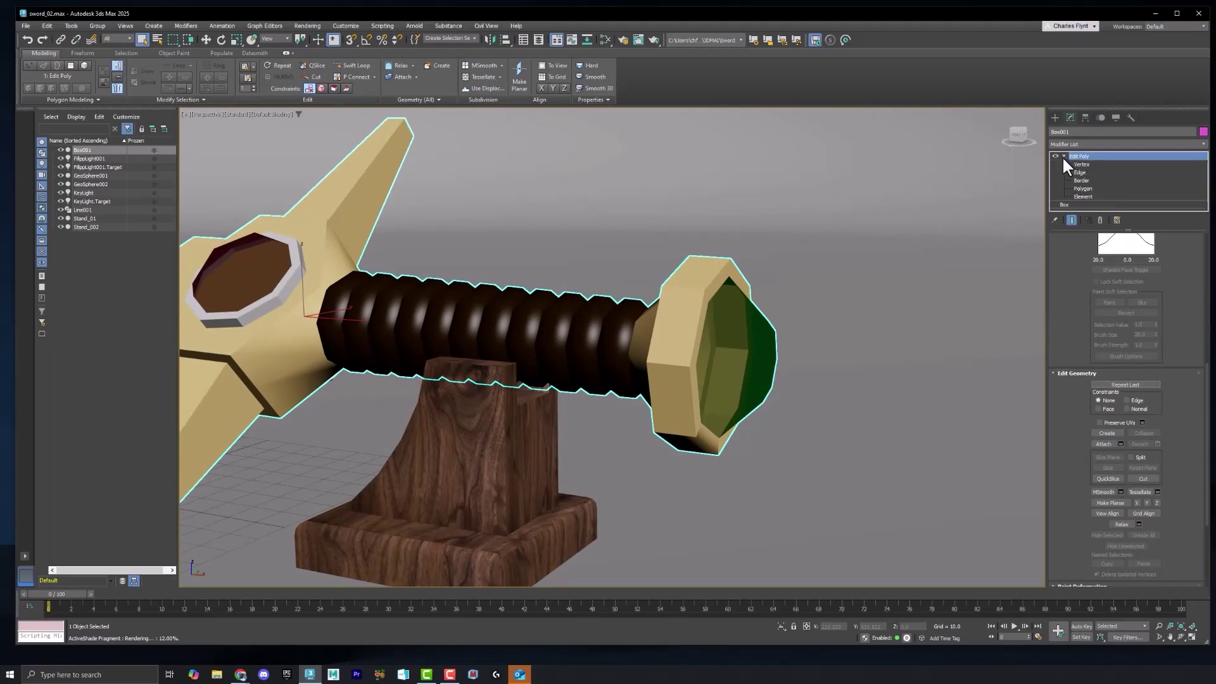
left_click(1083, 188)
left_click(770, 362)
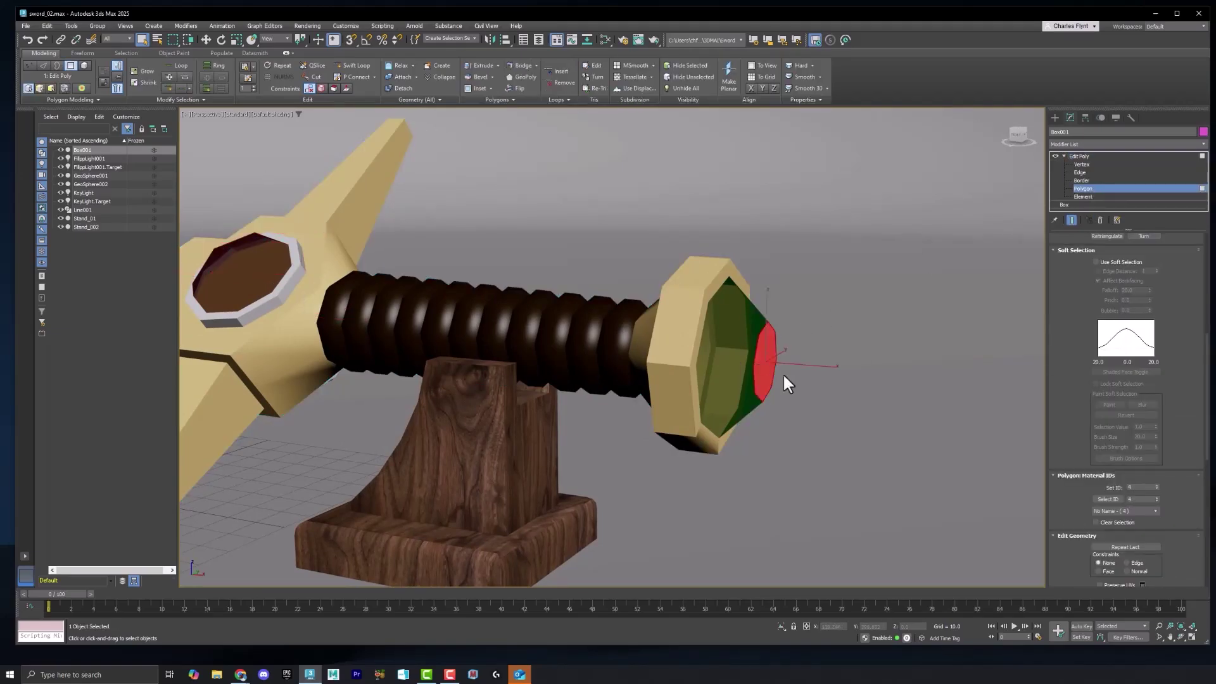
middle_click_drag(782, 374, 785, 409, "alt")
scroll(1187, 348, "up", 5)
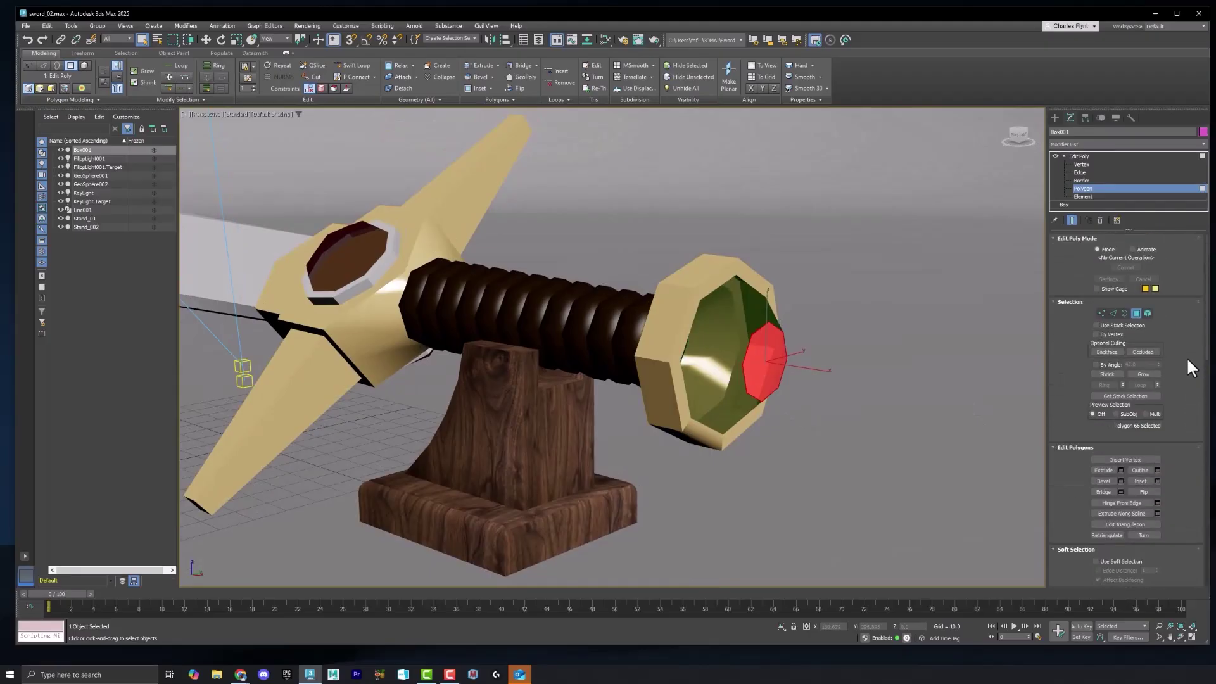
left_click(1144, 374)
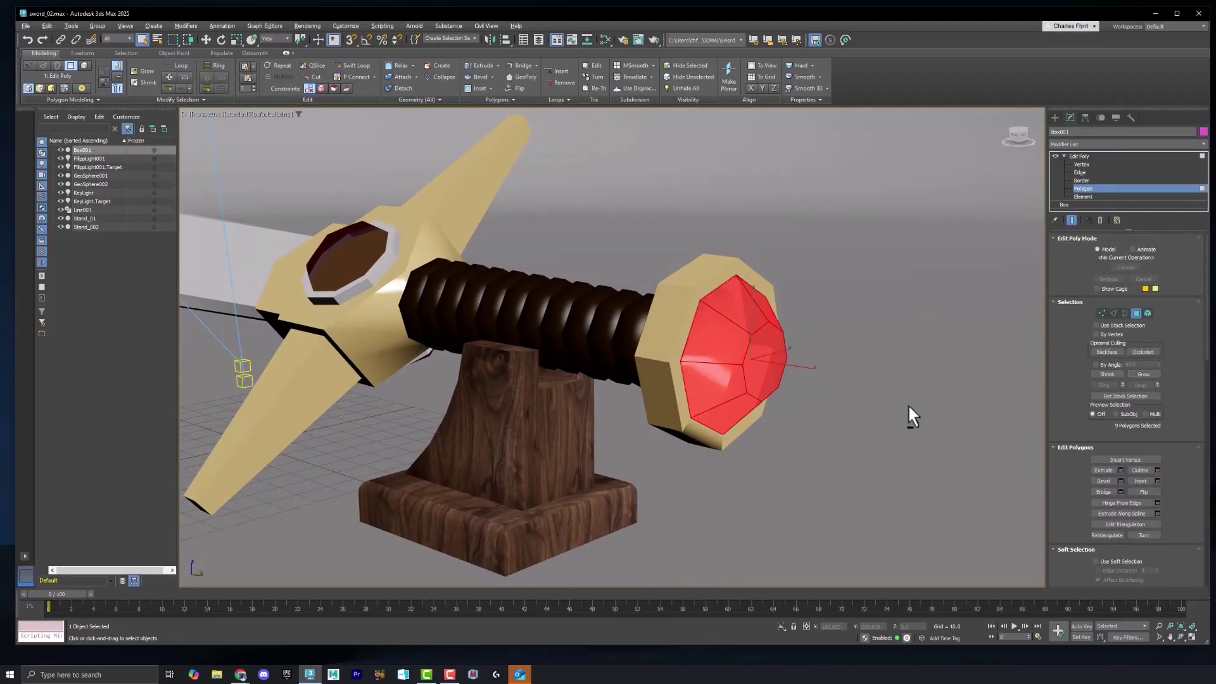
middle_click_drag(907, 406, 936, 397, "alt")
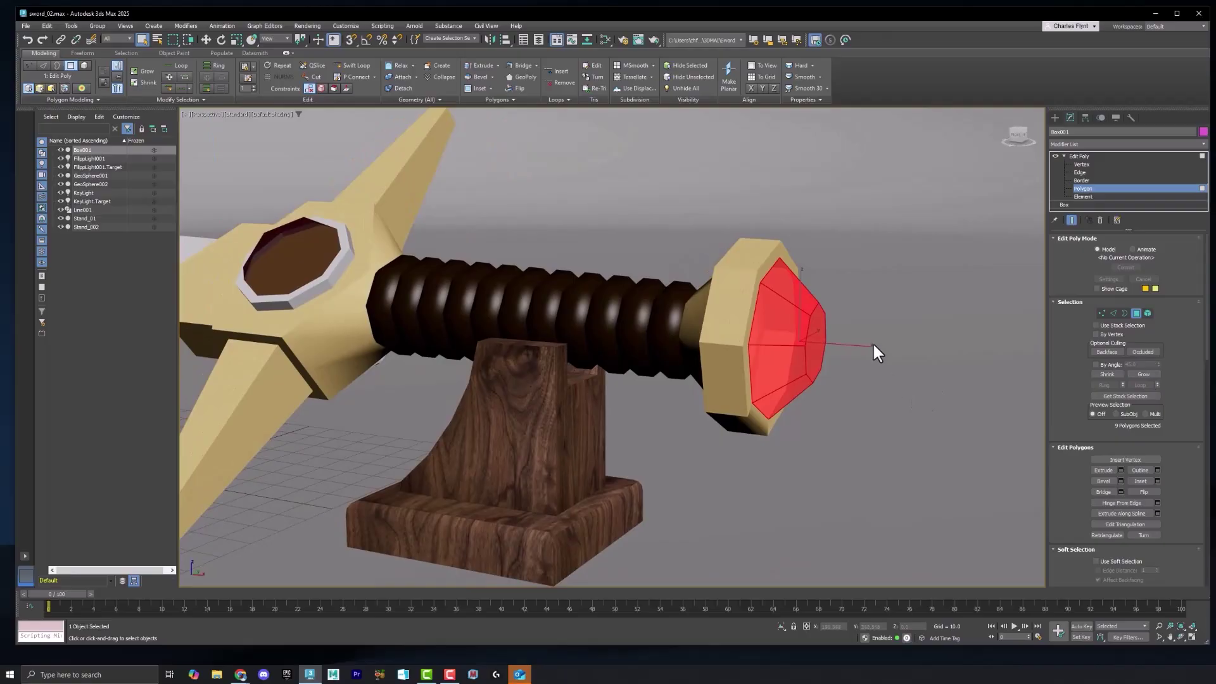
middle_click_drag(875, 344, 869, 344)
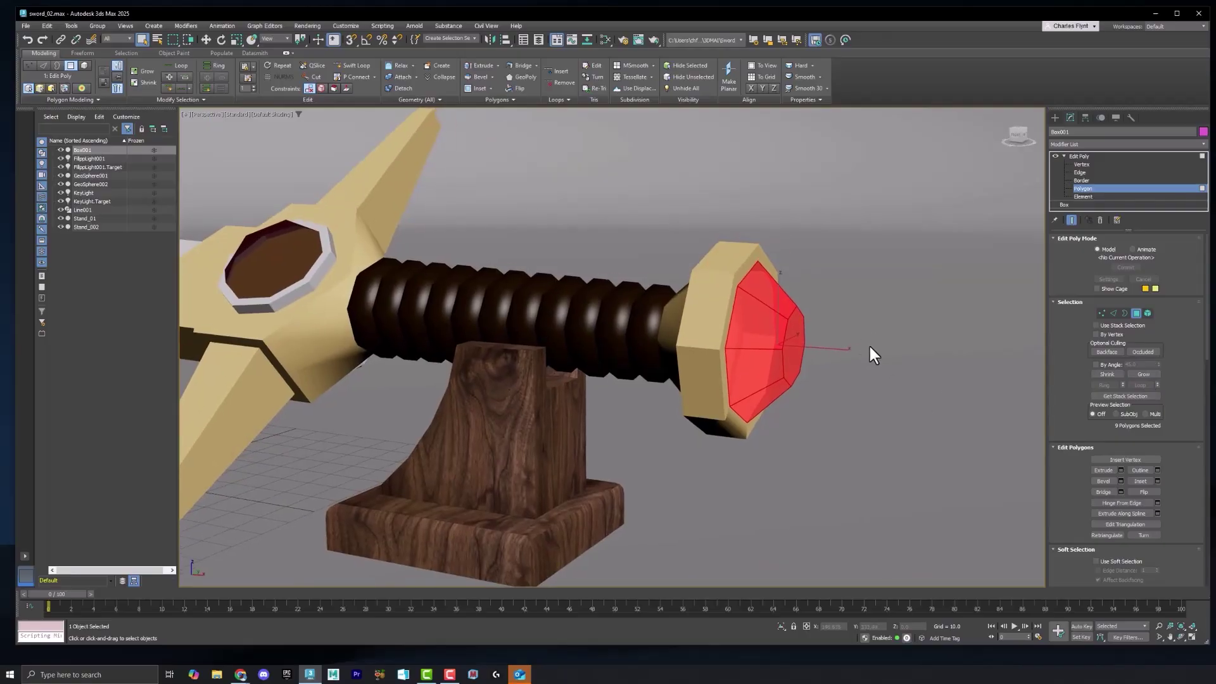
Detach the selected green gem polygons from the sword as a separate object named GreenGem
scroll(1185, 478, "down", 5)
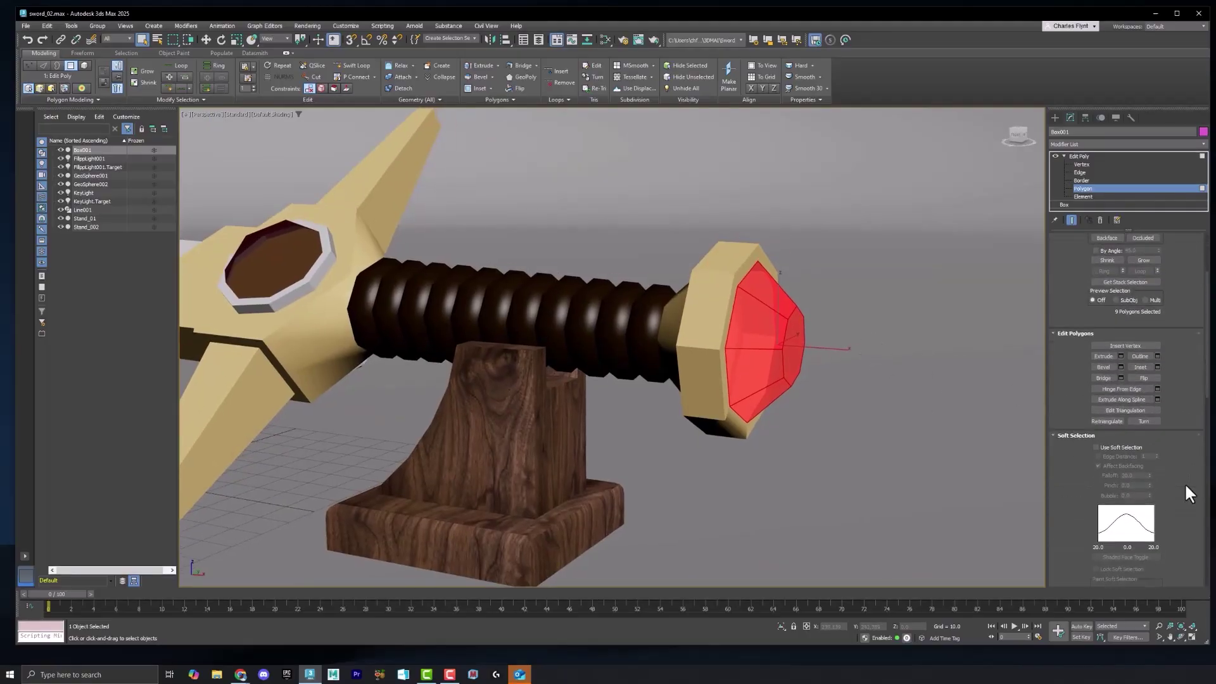
scroll(1185, 486, "down", 10)
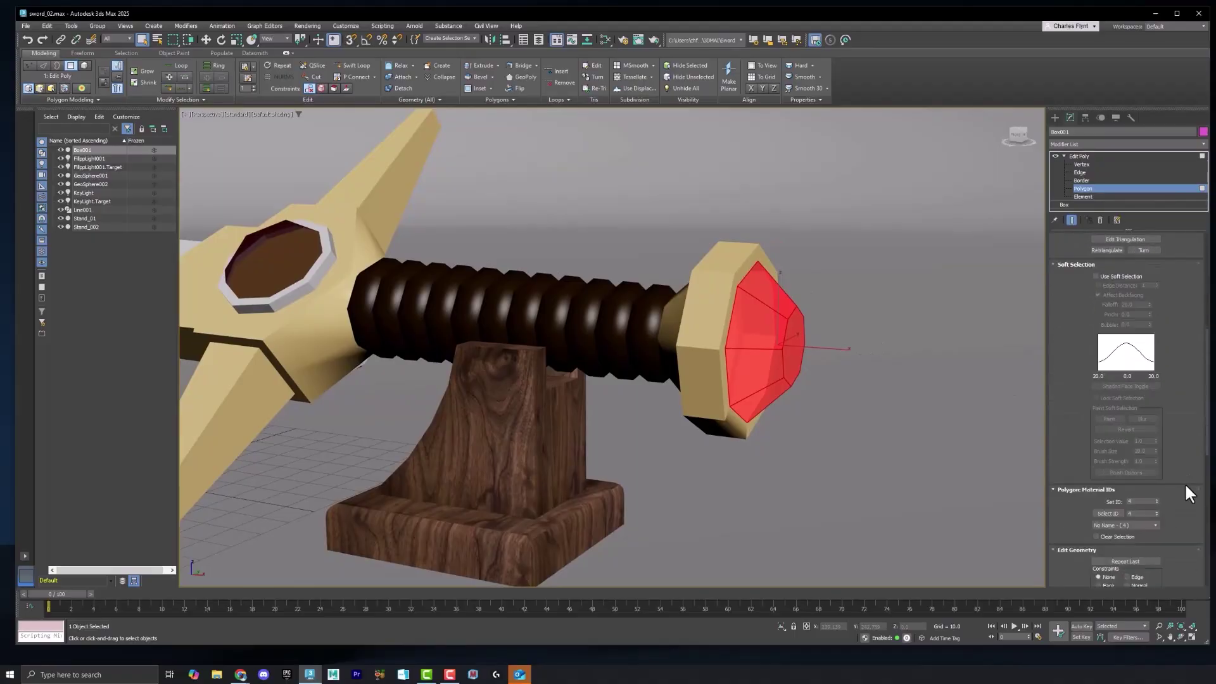
scroll(1186, 486, "down", 4)
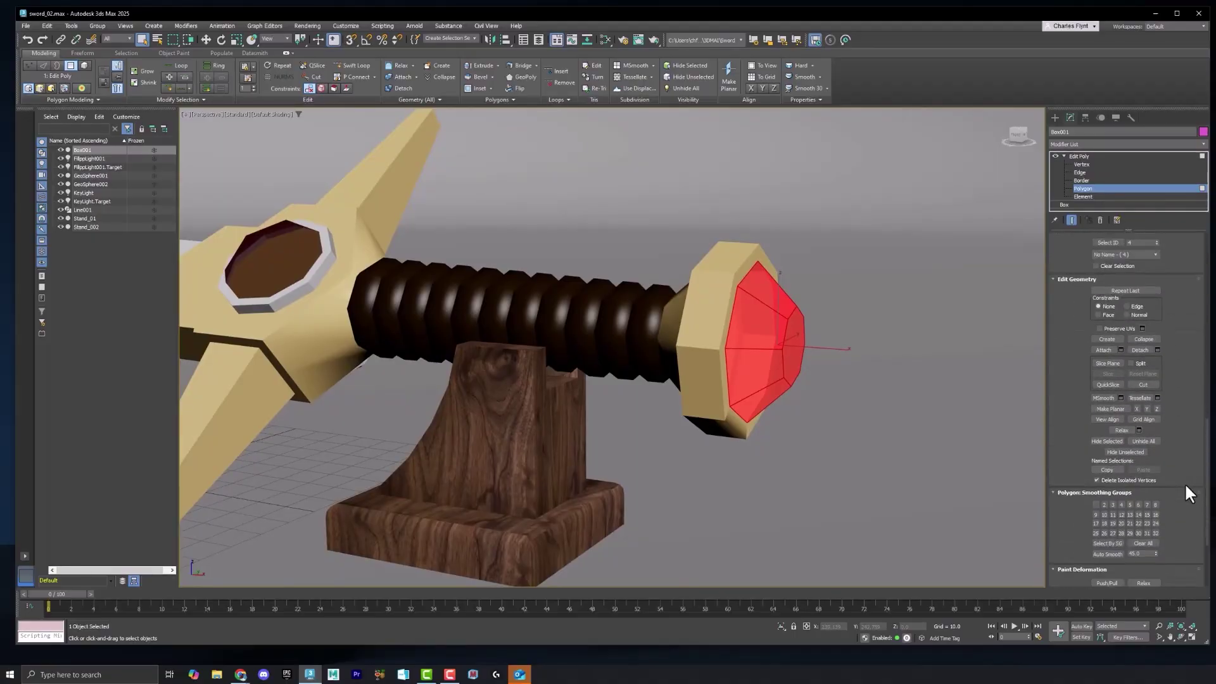
scroll(1185, 487, "up", 2)
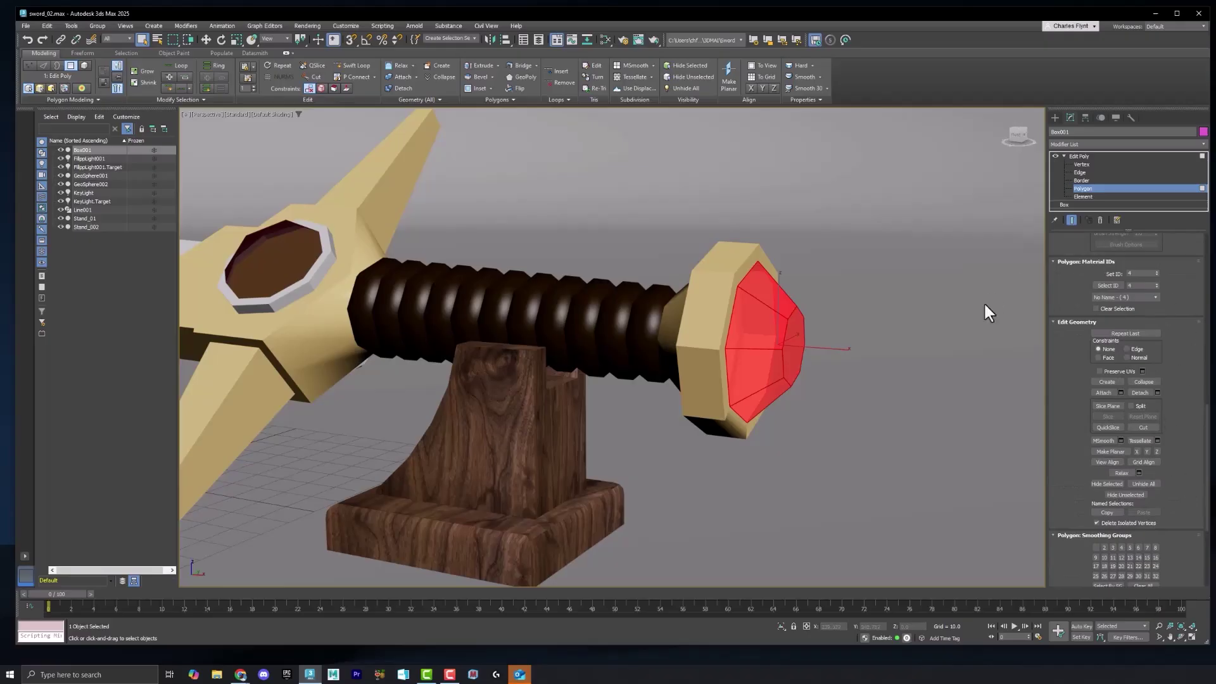
left_click(1156, 392)
left_click_drag(643, 305, 629, 316)
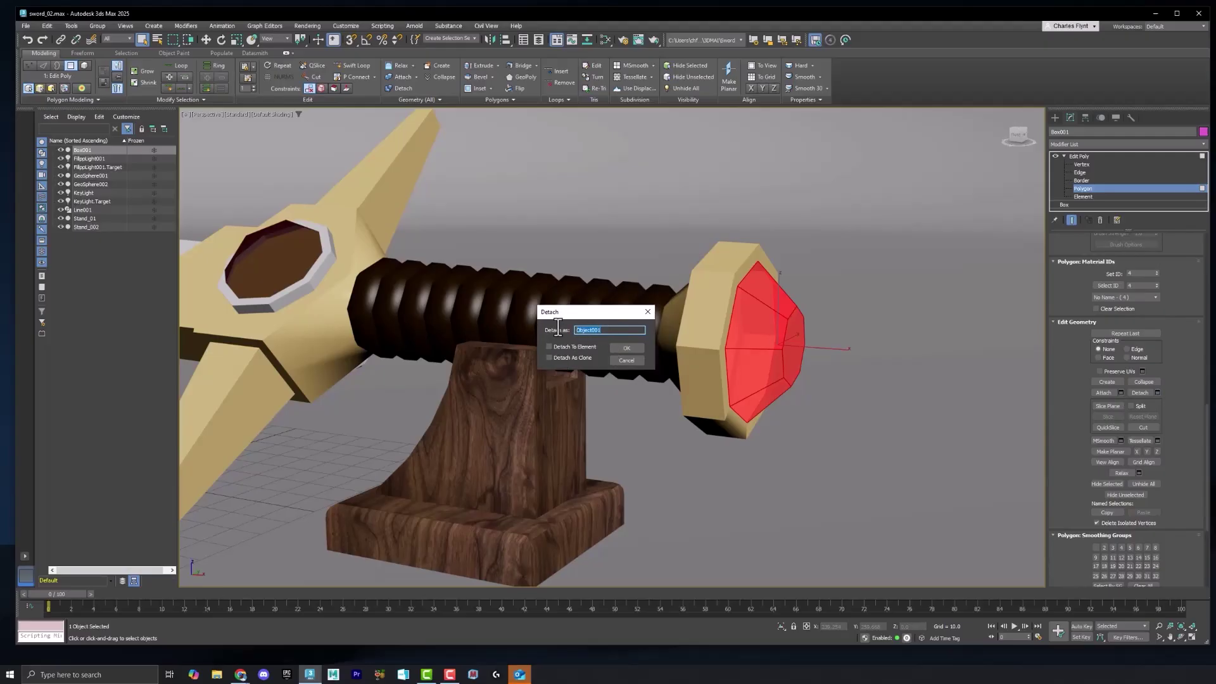
type("GreenGem")
left_click(625, 348)
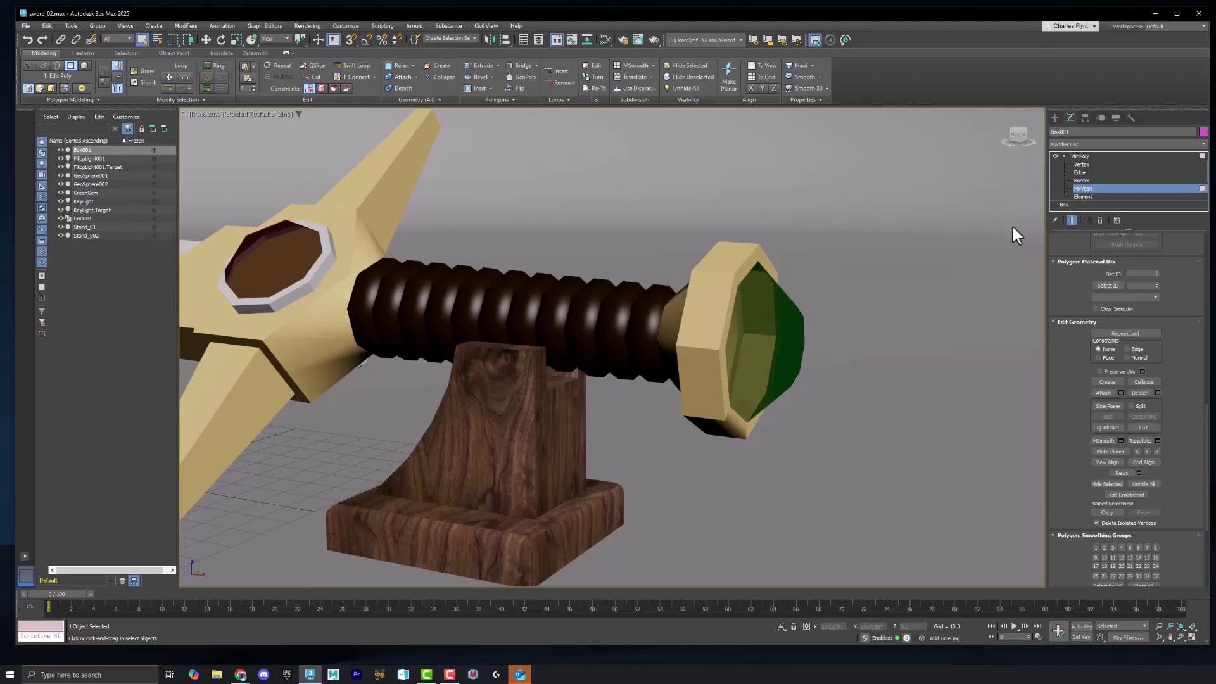
Leave polygon editing on the sword body and select the detached GreenGem object
left_click(1076, 157)
left_click(752, 326)
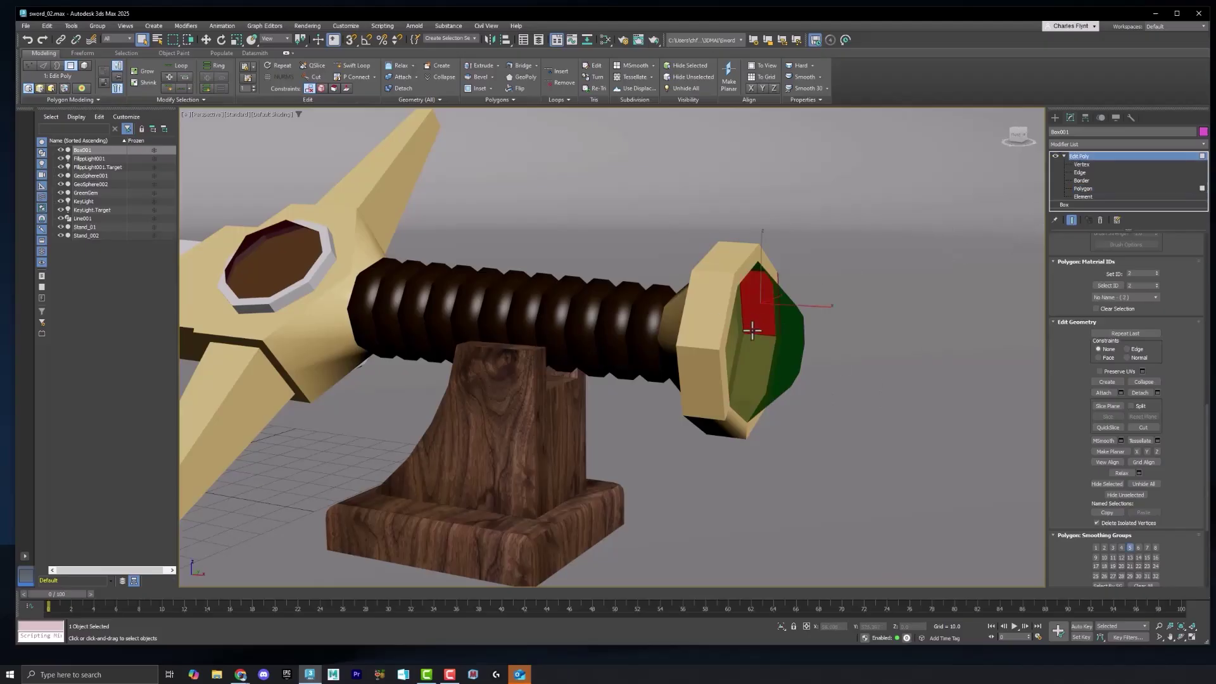
left_click(1063, 155)
left_click(1072, 157)
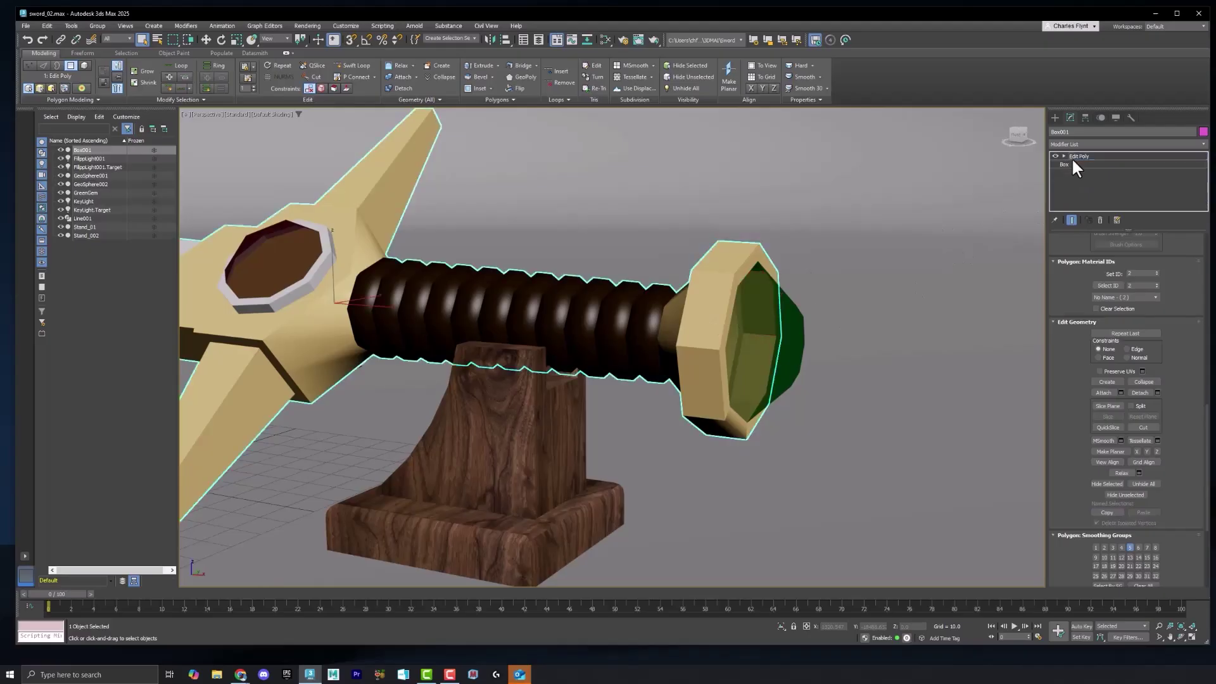
left_click(852, 341)
left_click(782, 342)
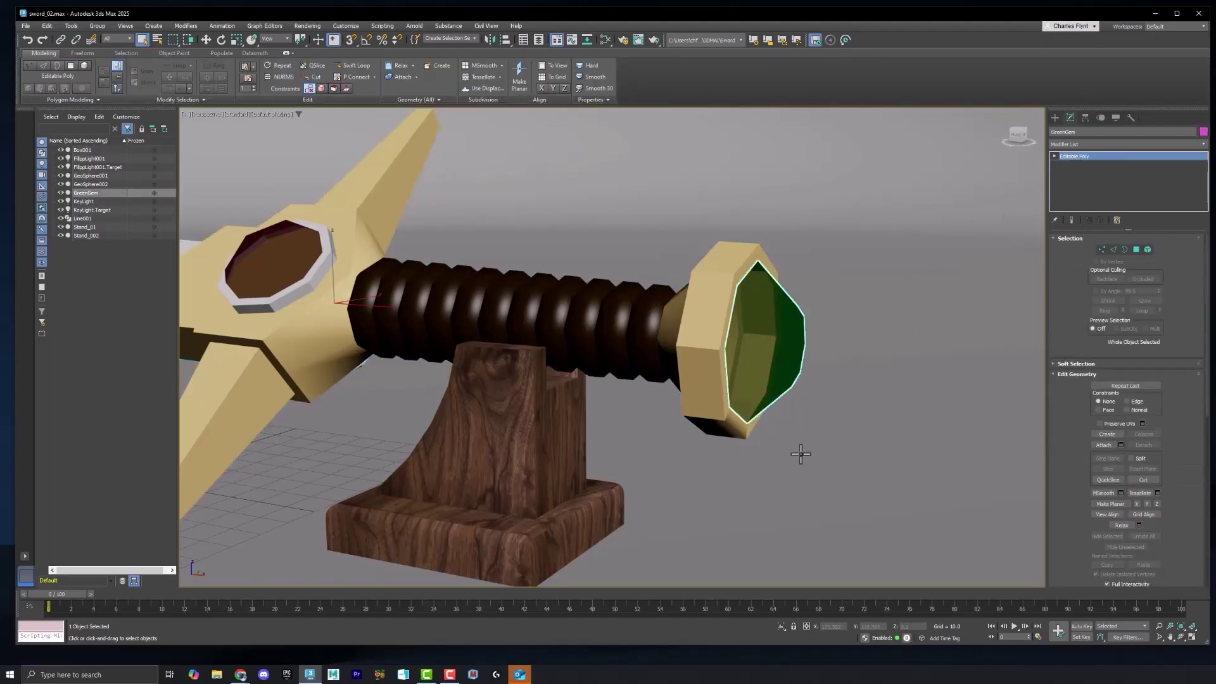
Select three central facets of GeoSphere001's red gem on the crossguard and grow the polygon selection twice to cover the gem
key("z")
middle_click_drag(548, 392, 623, 395, "alt")
middle_click_drag(623, 395, 754, 453)
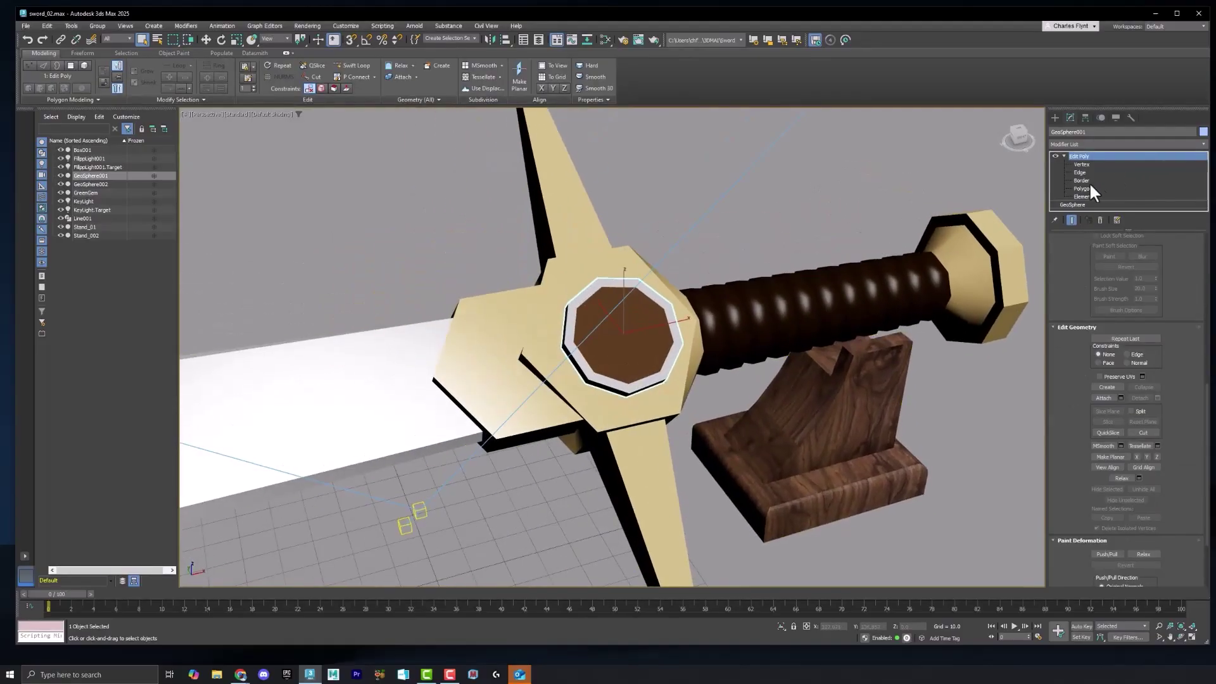
left_click(1081, 188)
left_click(628, 326)
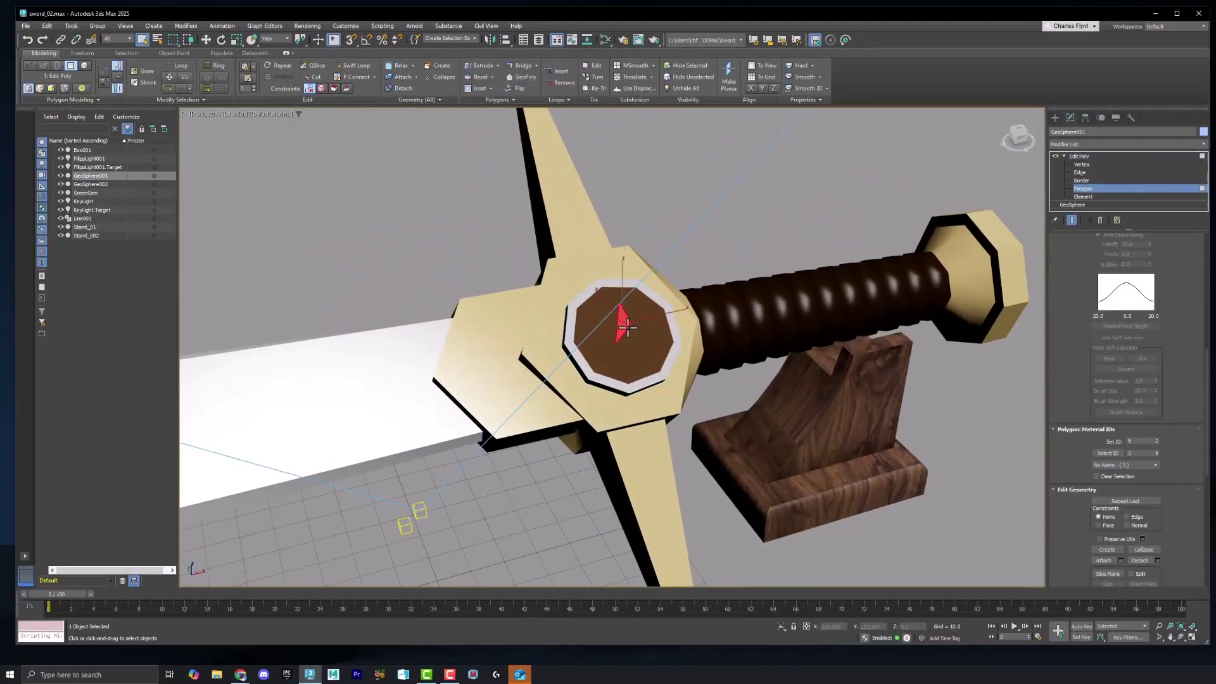
scroll(638, 328, "up", 2)
left_click(645, 323, "ctrl")
left_click(630, 301, "ctrl")
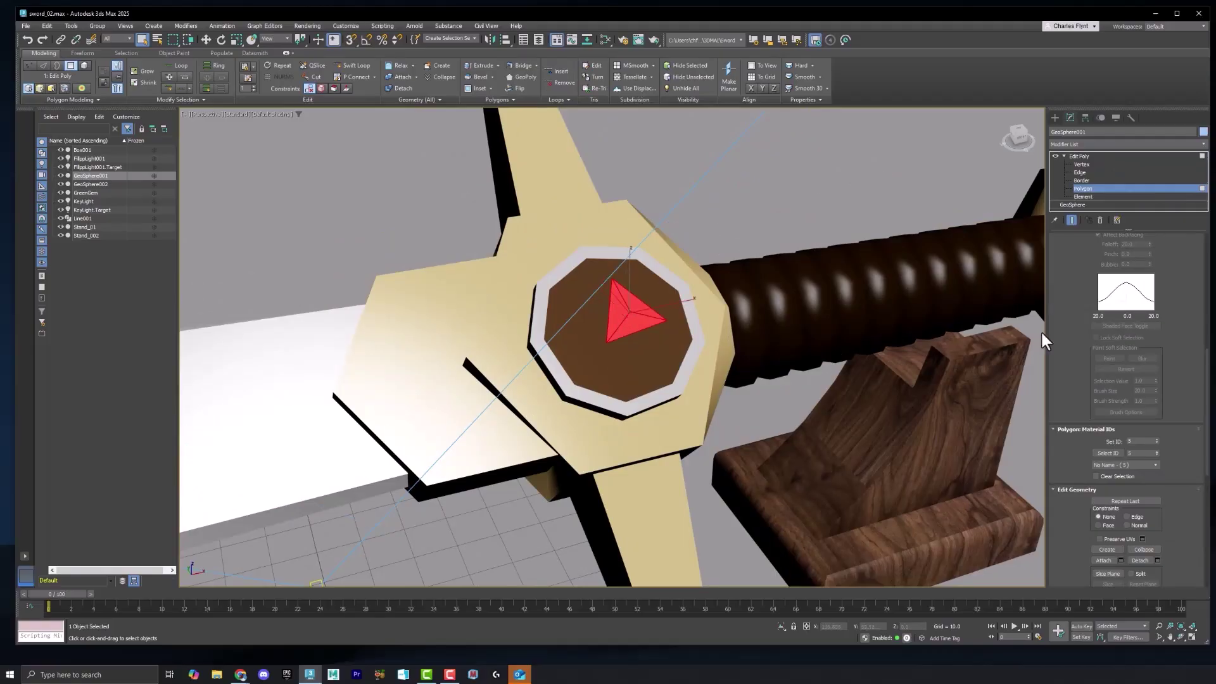
scroll(1167, 394, "down", 2)
scroll(1167, 405, "up", 4)
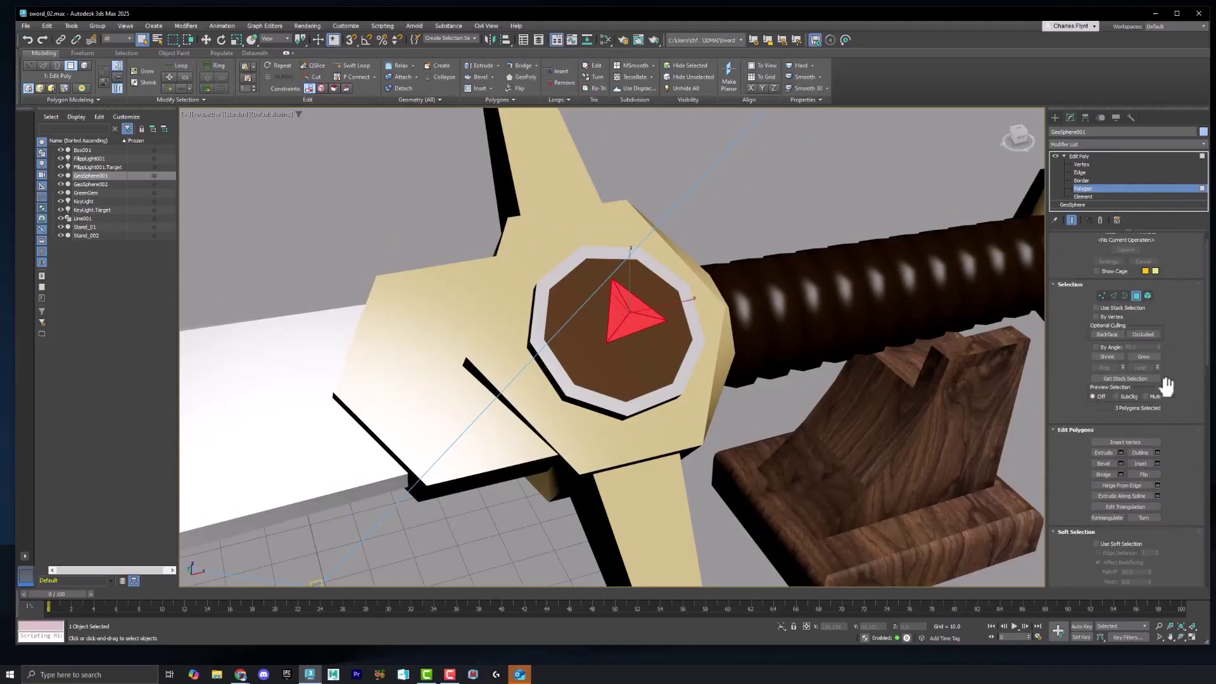
left_click(1144, 356)
left_click(1145, 356)
middle_click_drag(747, 366, 725, 348, "alt")
Detach the selected red gem polygons from GeoSphere001 as a separate object named ReGem_01
scroll(1164, 485, "down", 7)
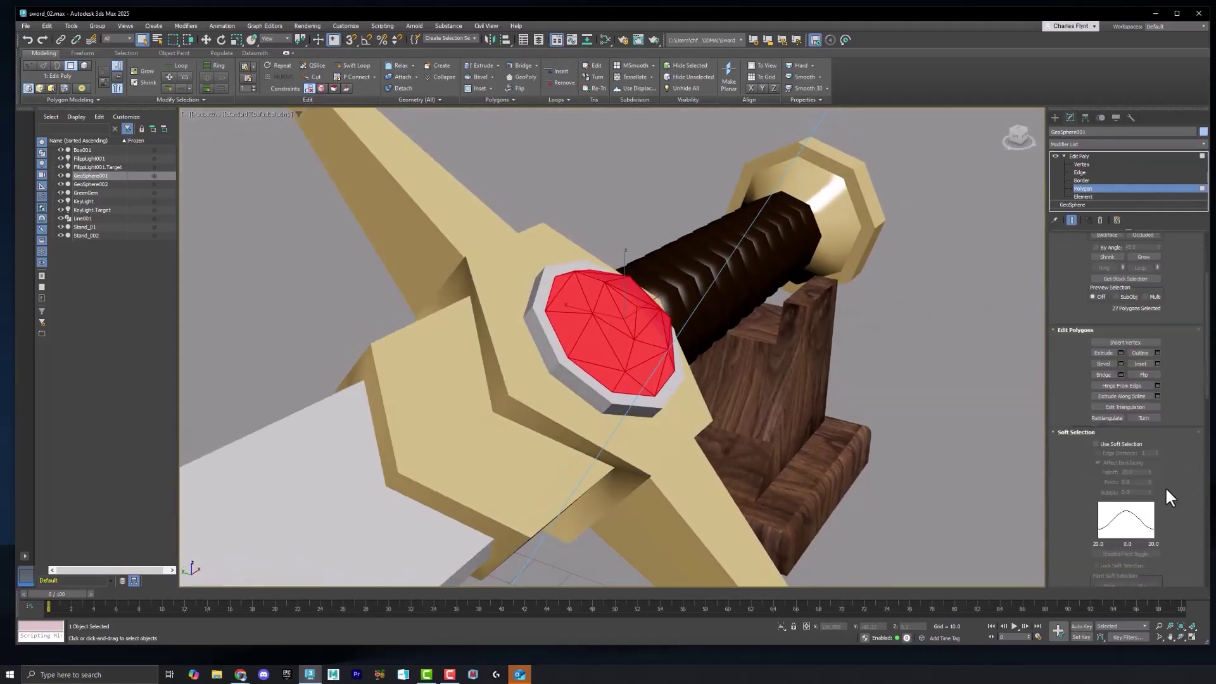
left_click(1151, 431)
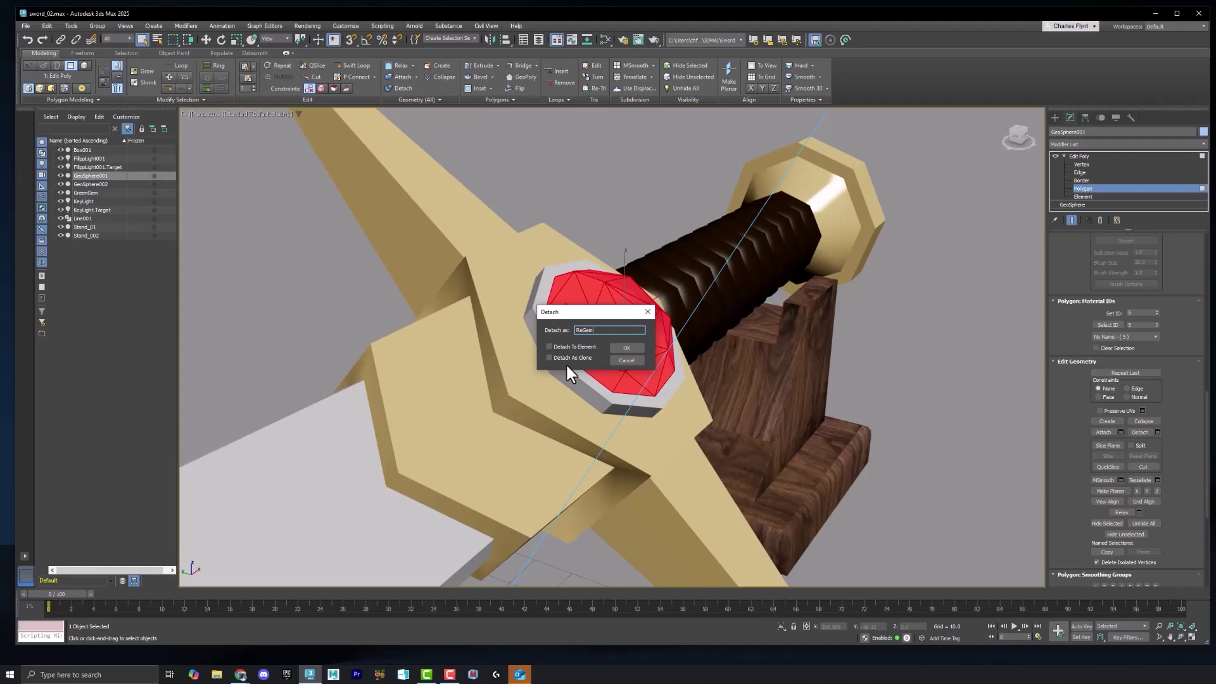
type("ReGem_01")
left_click(633, 347)
Leave polygon editing on GeoSphere001 and enter polygon editing on GeoSphere002, the gem on the opposite side of the crossguard
middle_click_drag(476, 447, 575, 450, "alt")
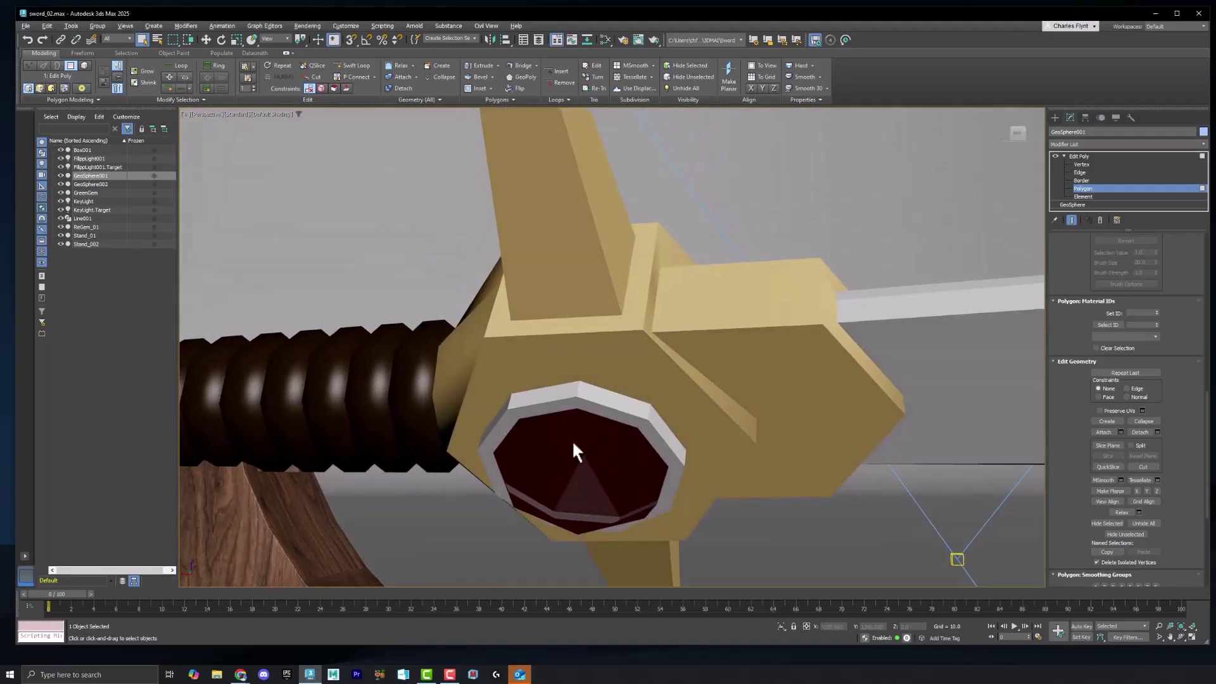
left_click(1097, 157)
left_click(597, 500)
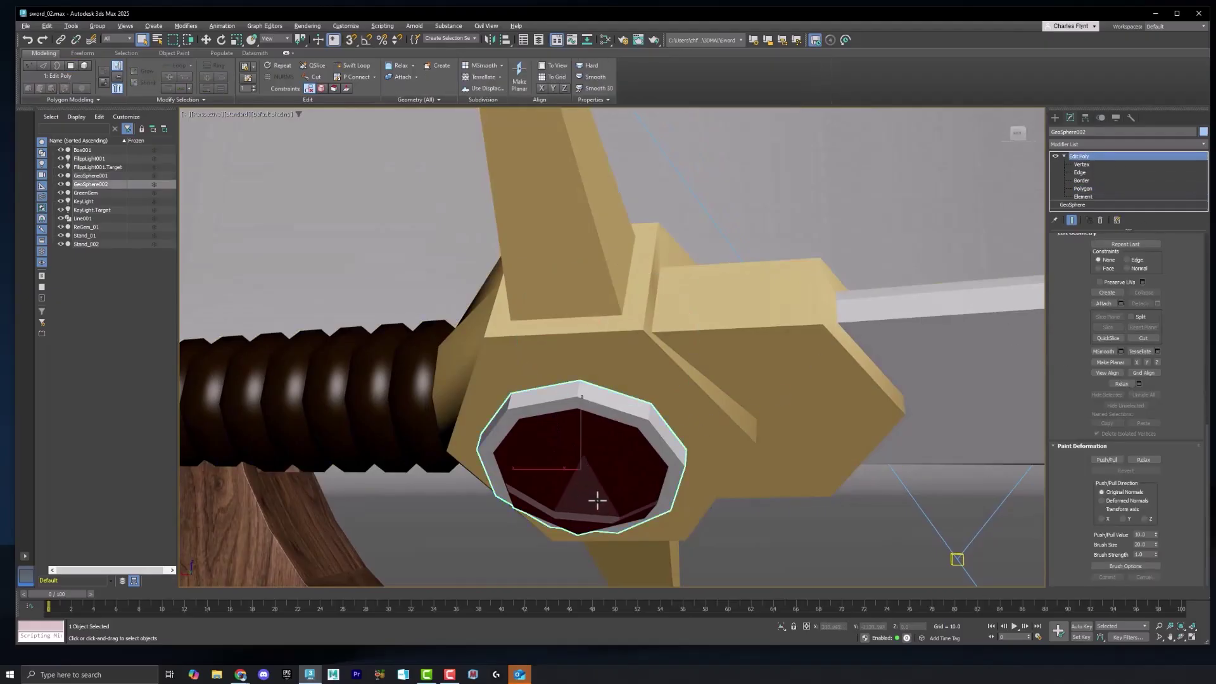
left_click(1083, 188)
Select central facets of GeoSphere002's red gem and grow the polygon selection twice to cover the whole gem
middle_click_drag(595, 481, 642, 472, "alt")
scroll(1179, 393, "up", 5)
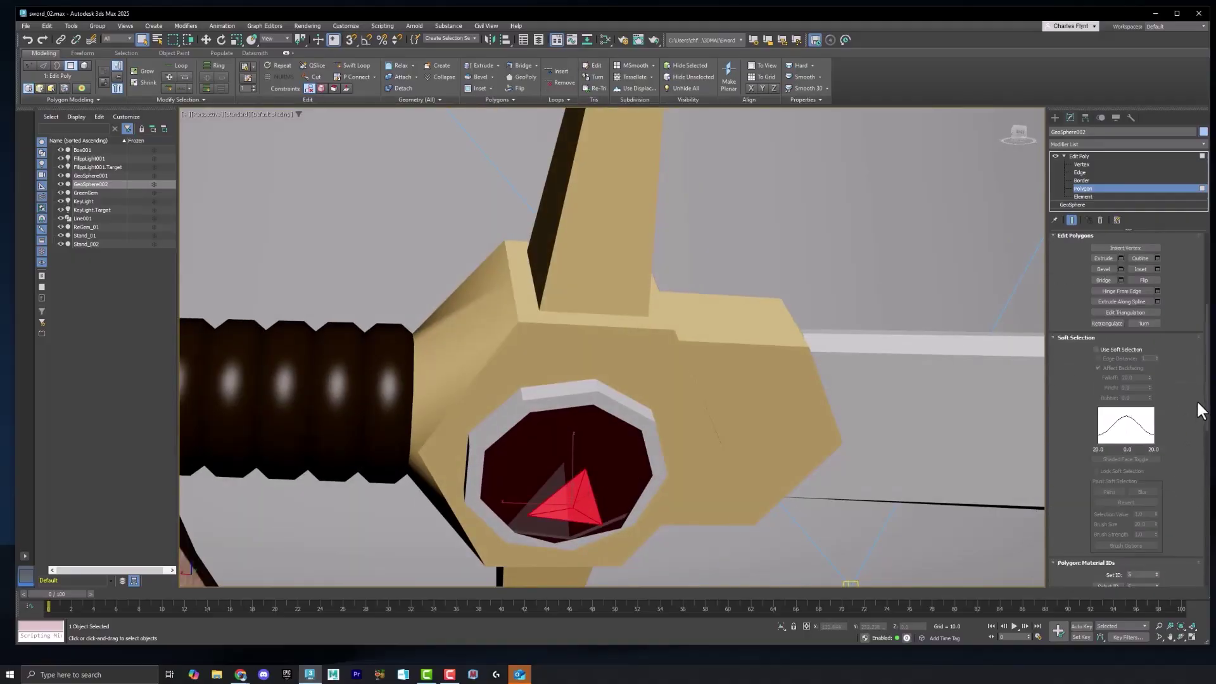
scroll(1182, 382, "up", 5)
left_click(1148, 347)
left_click(1148, 346)
Detach the selected red gem polygons from GeoSphere002 as a separate object named RedGem_02
scroll(1174, 456, "down", 3)
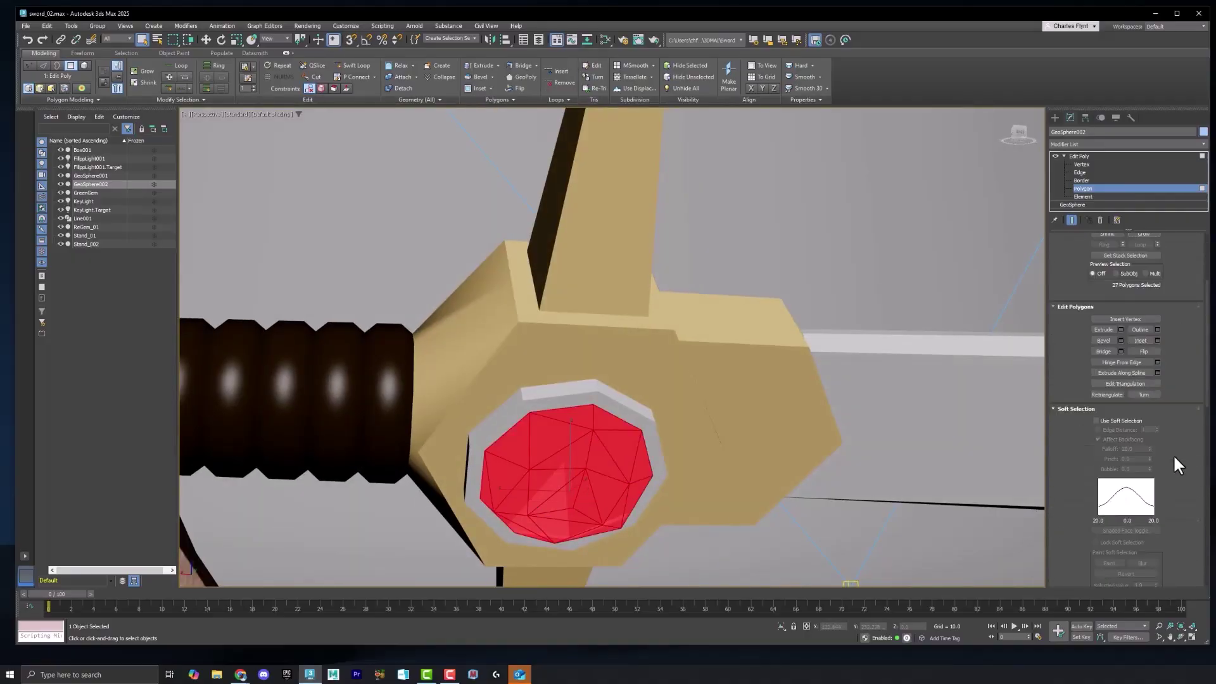
scroll(1174, 458, "down", 5)
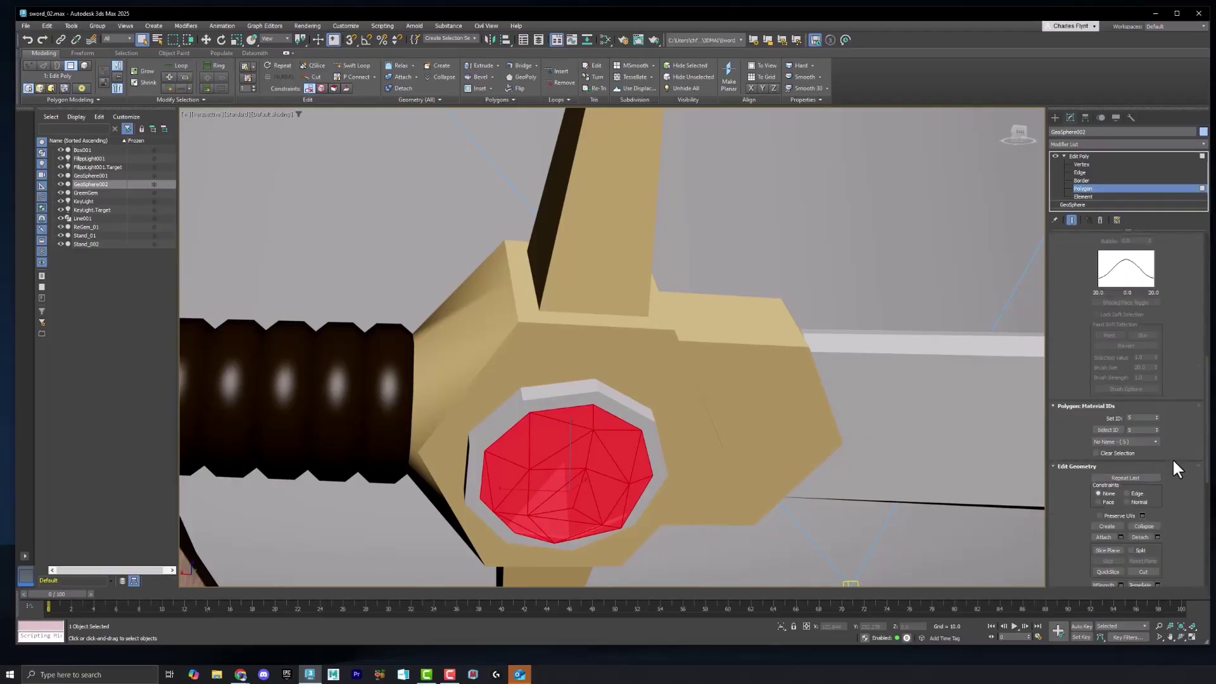
scroll(1172, 458, "down", 3)
left_click(1140, 423)
type("RedG")
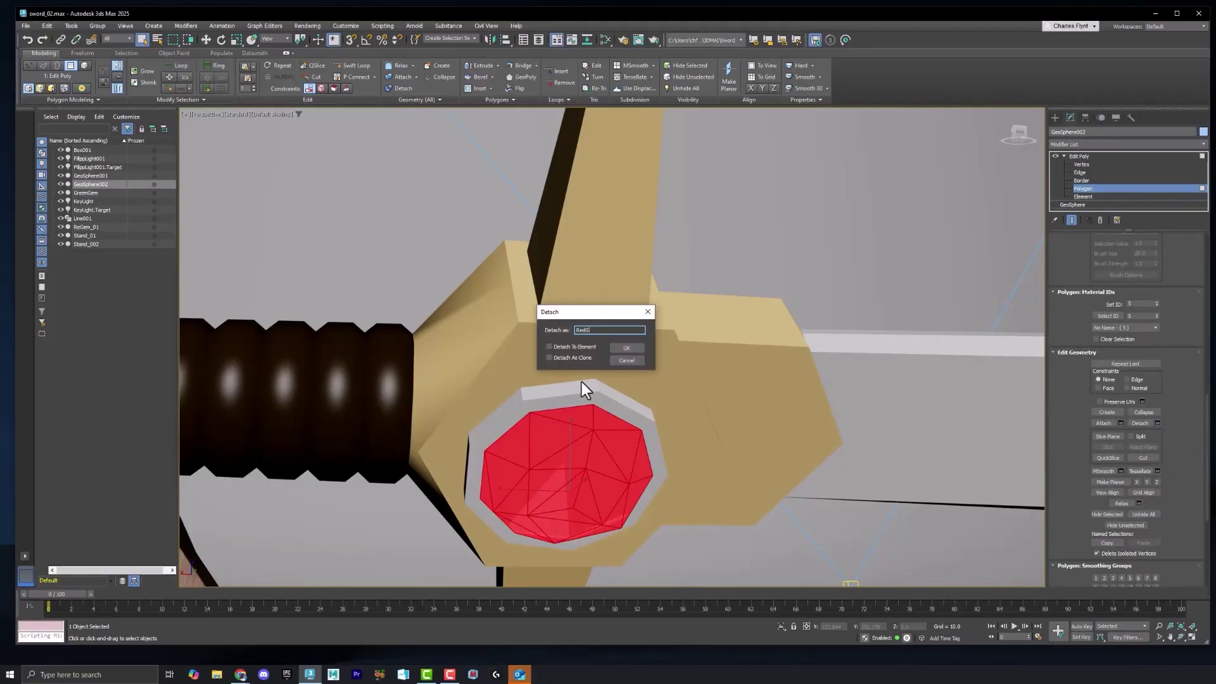
type("em_02")
left_click(626, 348)
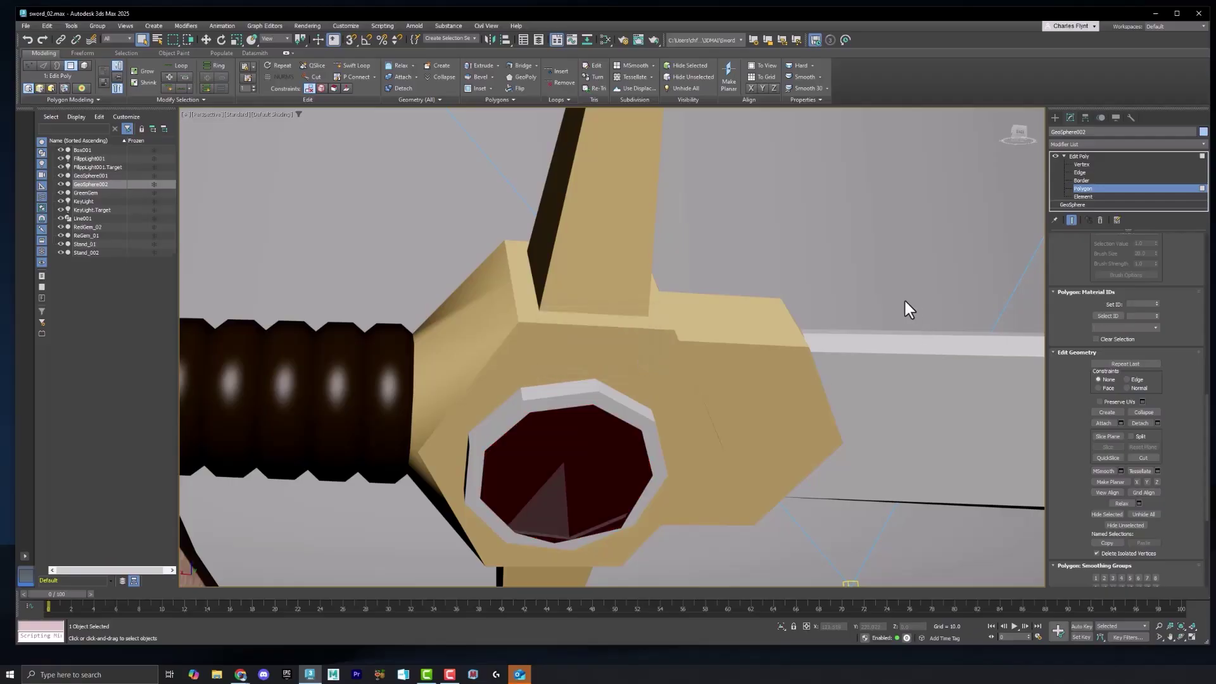
Leave polygon editing on GeoSphere002 and select the detached ReGem_01 object
left_click(67, 234)
middle_click_drag(525, 369, 548, 415, "alt")
scroll(549, 416, "down", 5)
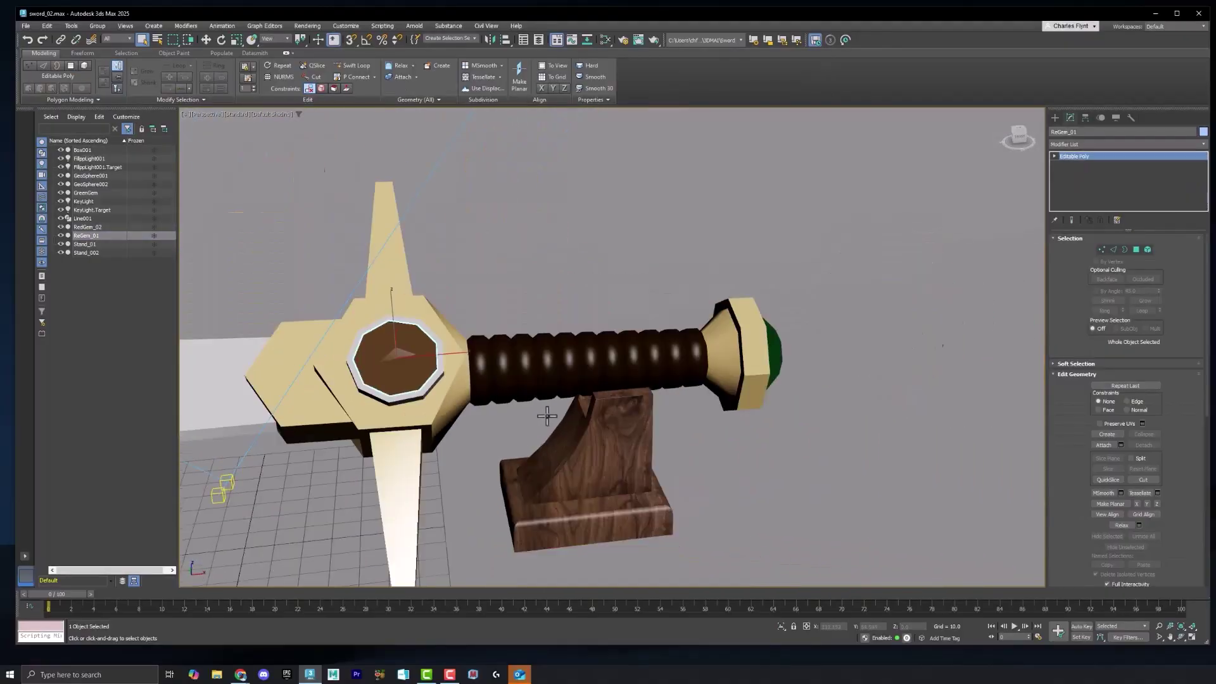
middle_click_drag(633, 414, 745, 402, "alt")
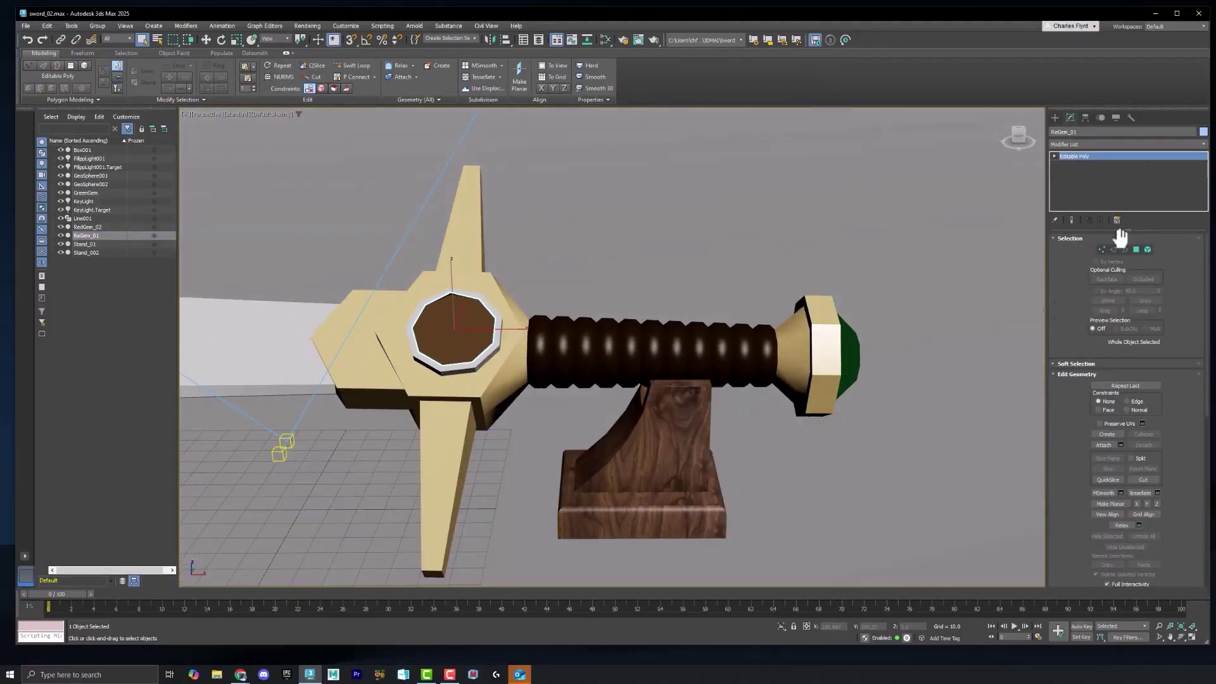
Create an Arnold light with its shape type set to Mesh on the ground beside the sword's pommel
left_click(1054, 117)
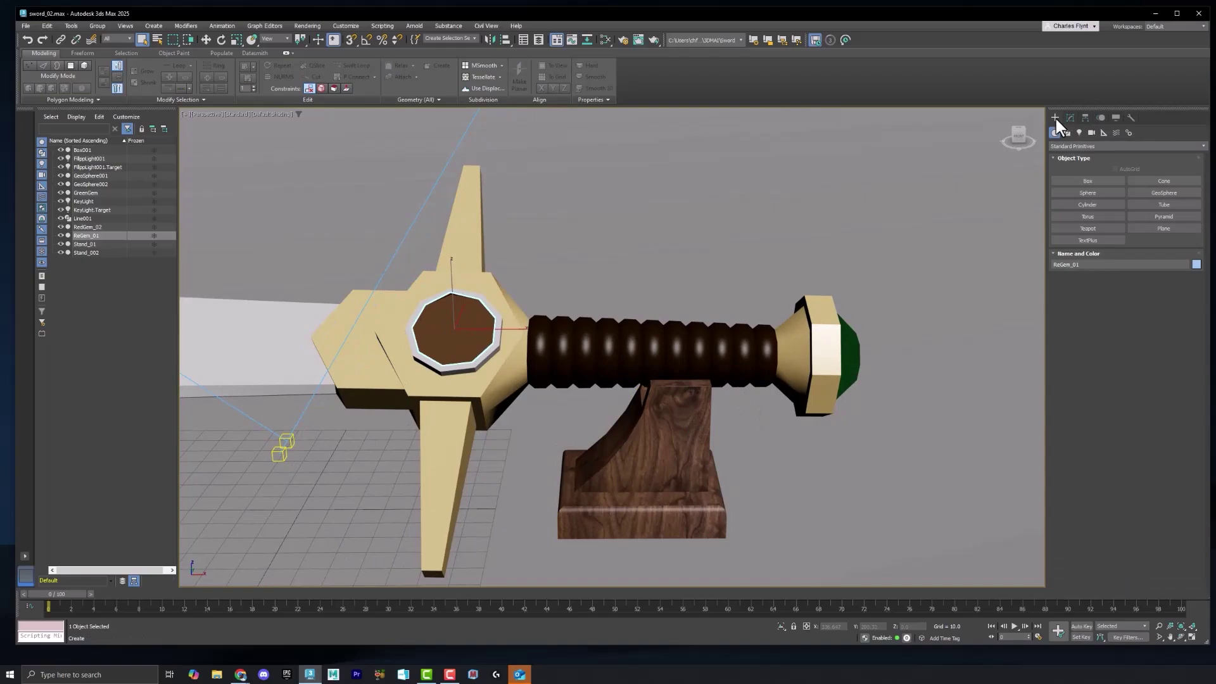
left_click(1079, 132)
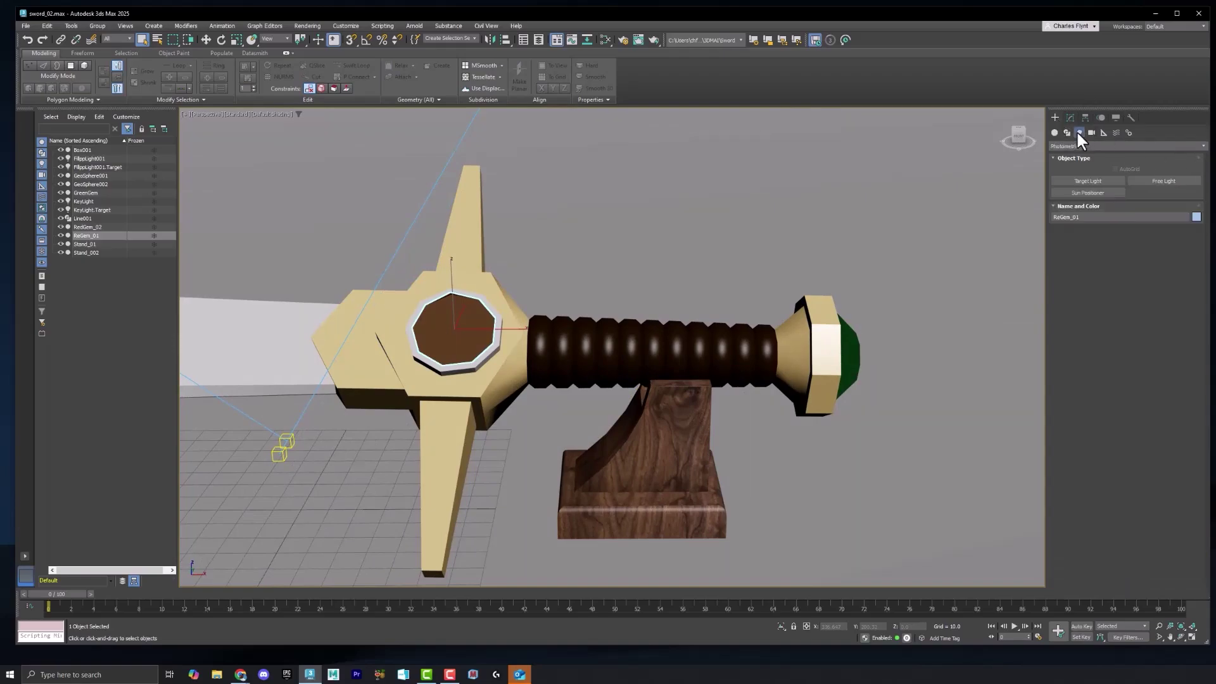
left_click(1108, 145)
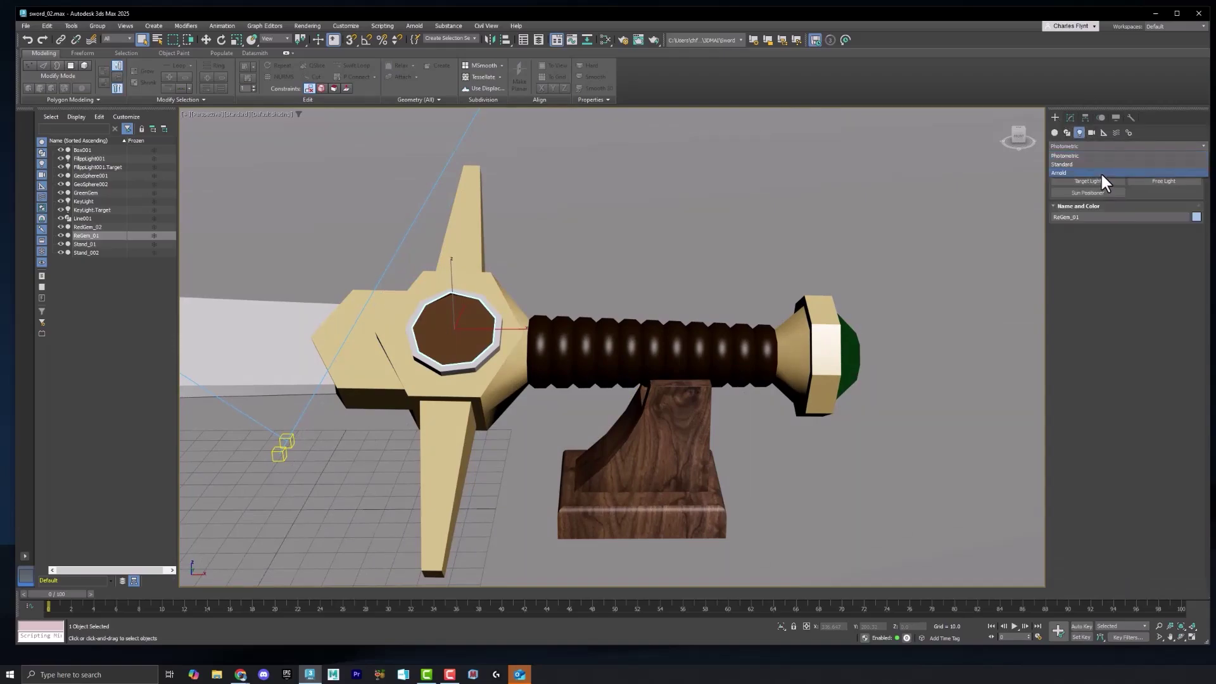
left_click(1098, 171)
left_click(1136, 180)
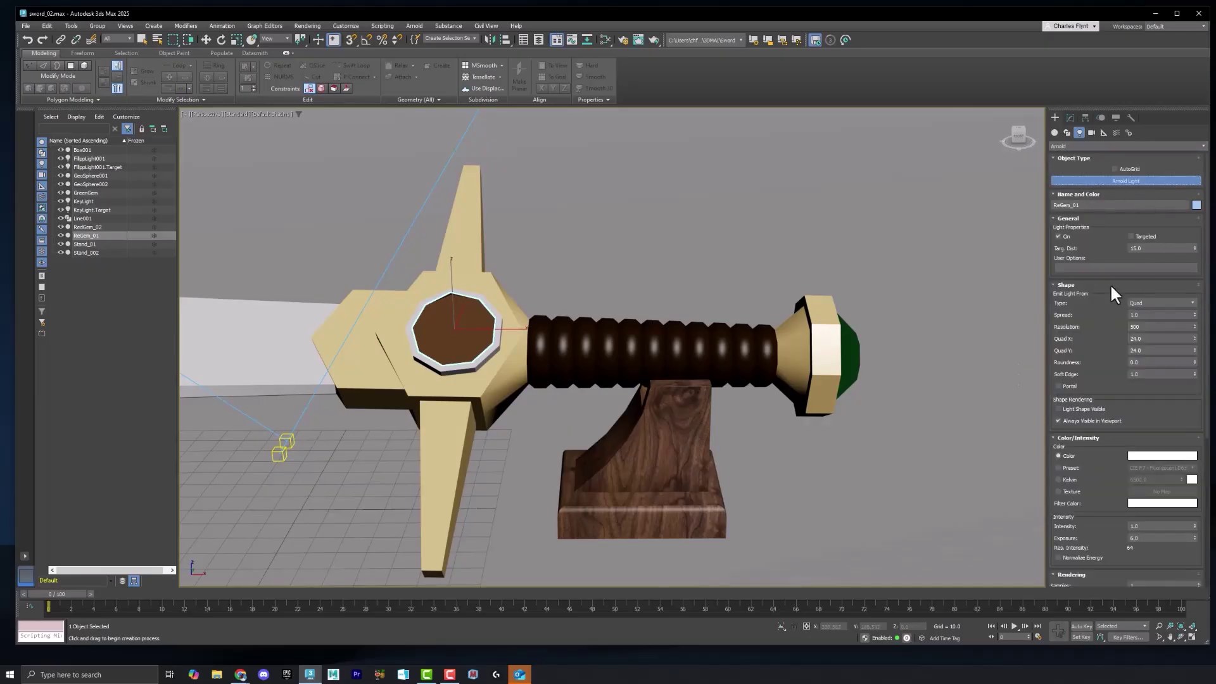
left_click(1183, 305)
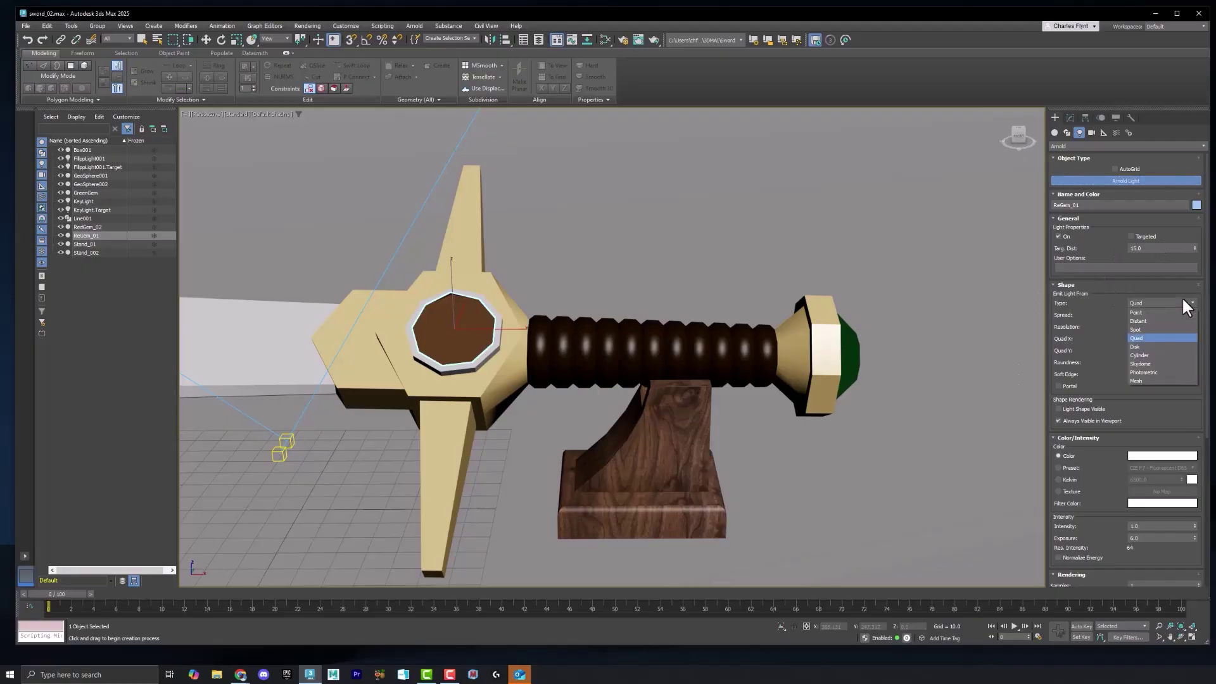
left_click(1138, 380)
left_click(825, 483)
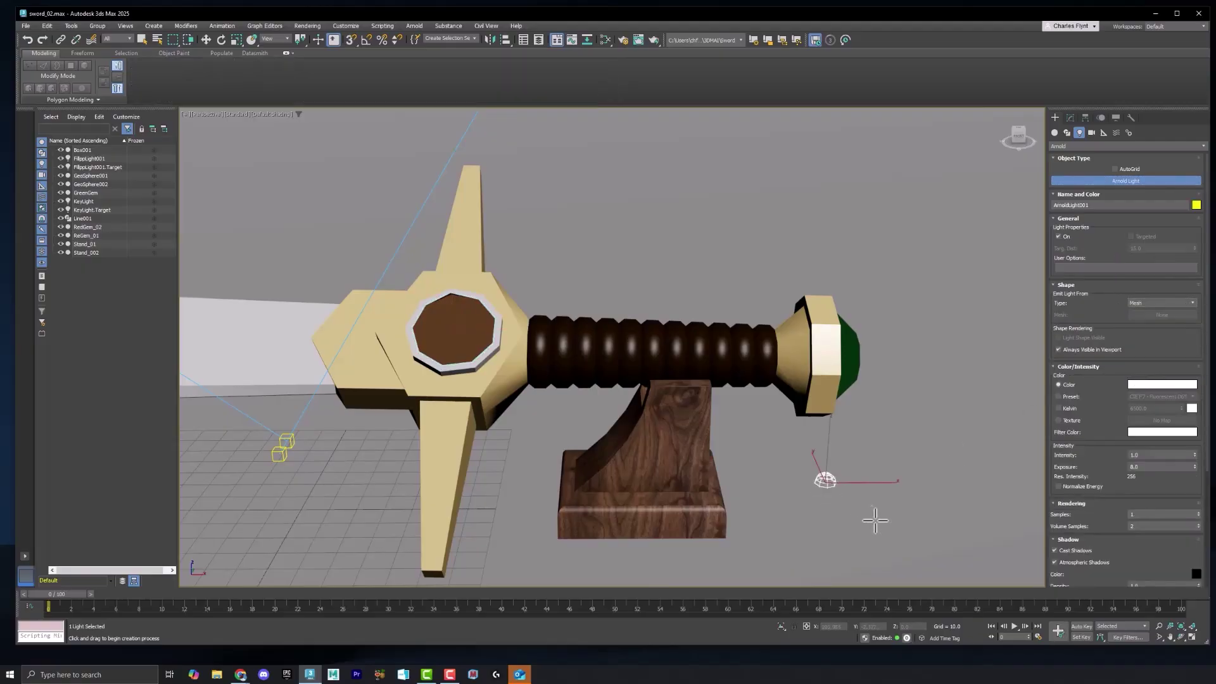
middle_click_drag(873, 513, 845, 533, "alt")
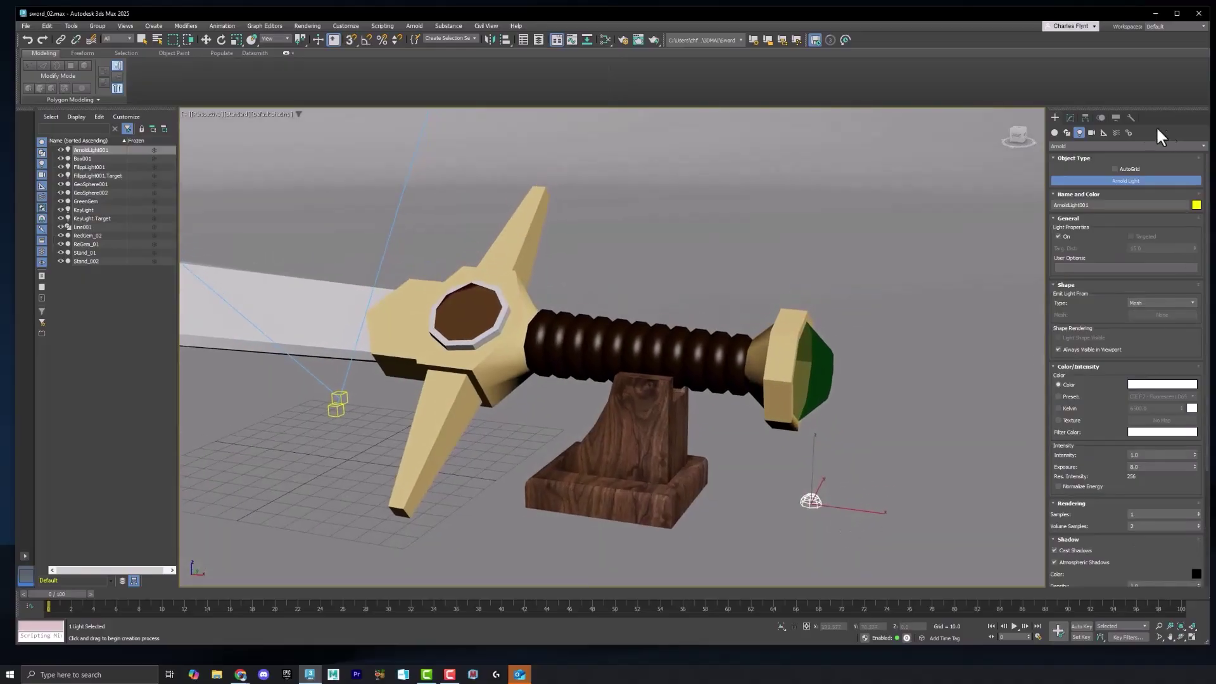
Assign the GreenGem object on the pommel as the emitting mesh of the new Arnold light
left_click(1069, 118)
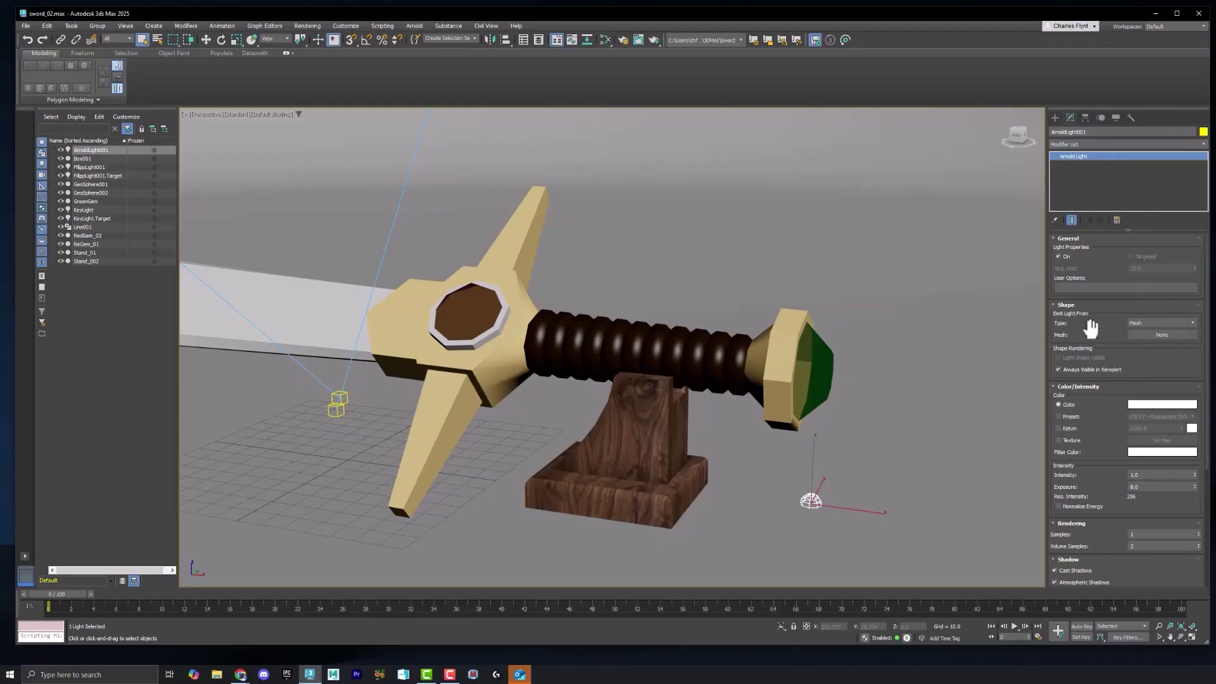
left_click(1169, 334)
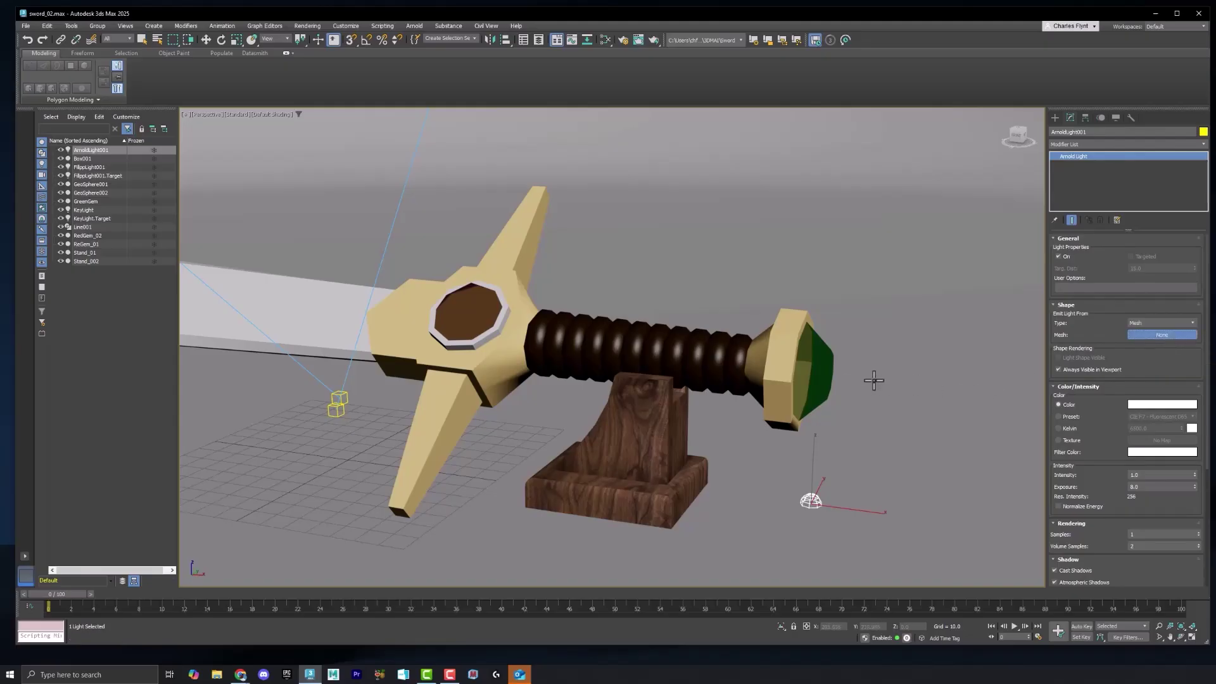
left_click(819, 370)
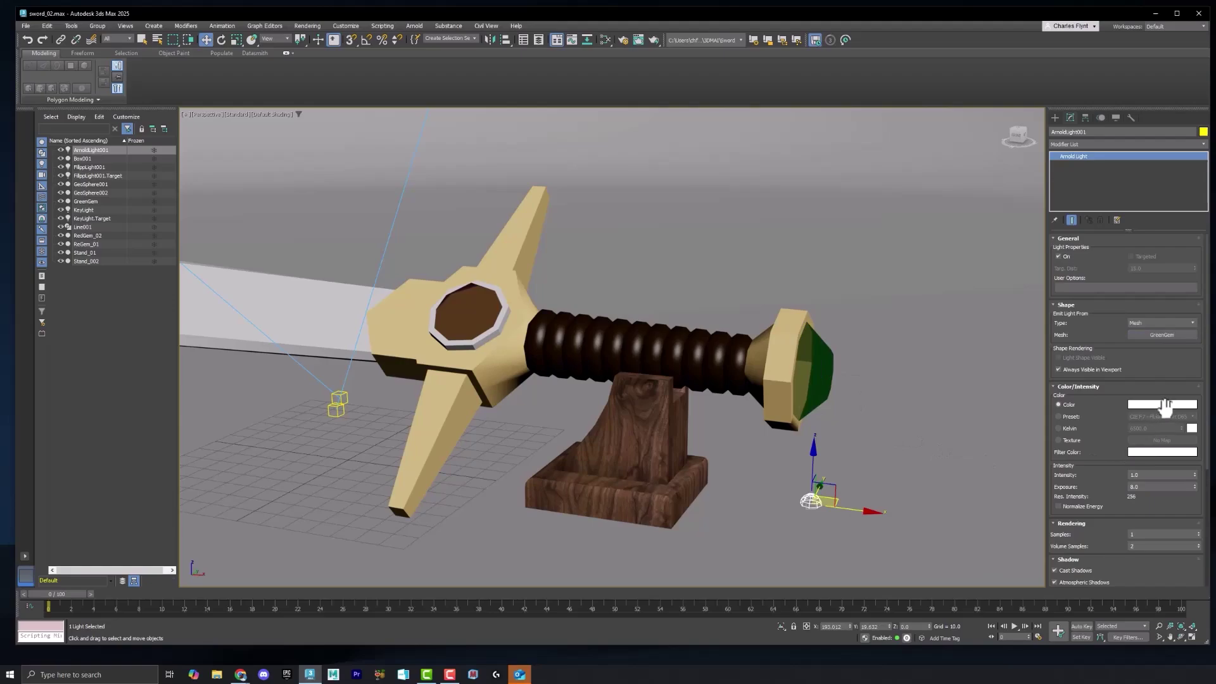
Start ActiveShade rendering in the perspective viewport and set the green gem light's color to a fully saturated bright green
left_click(241, 115)
left_click(245, 119)
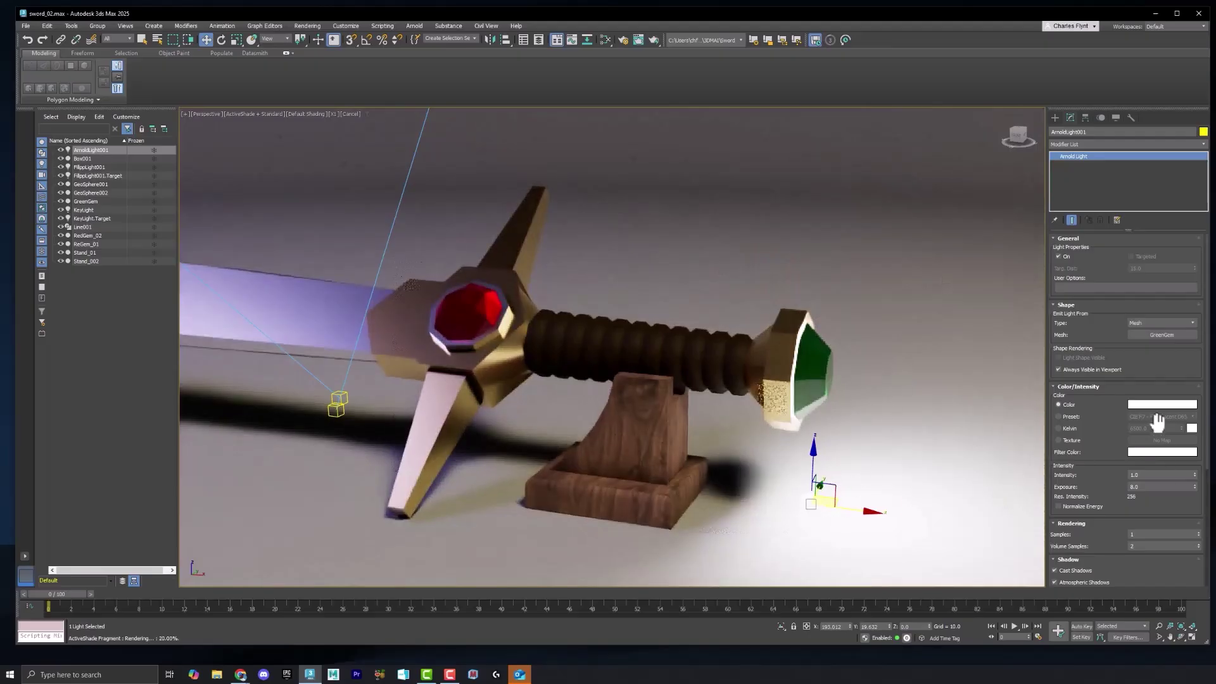
left_click(1161, 405)
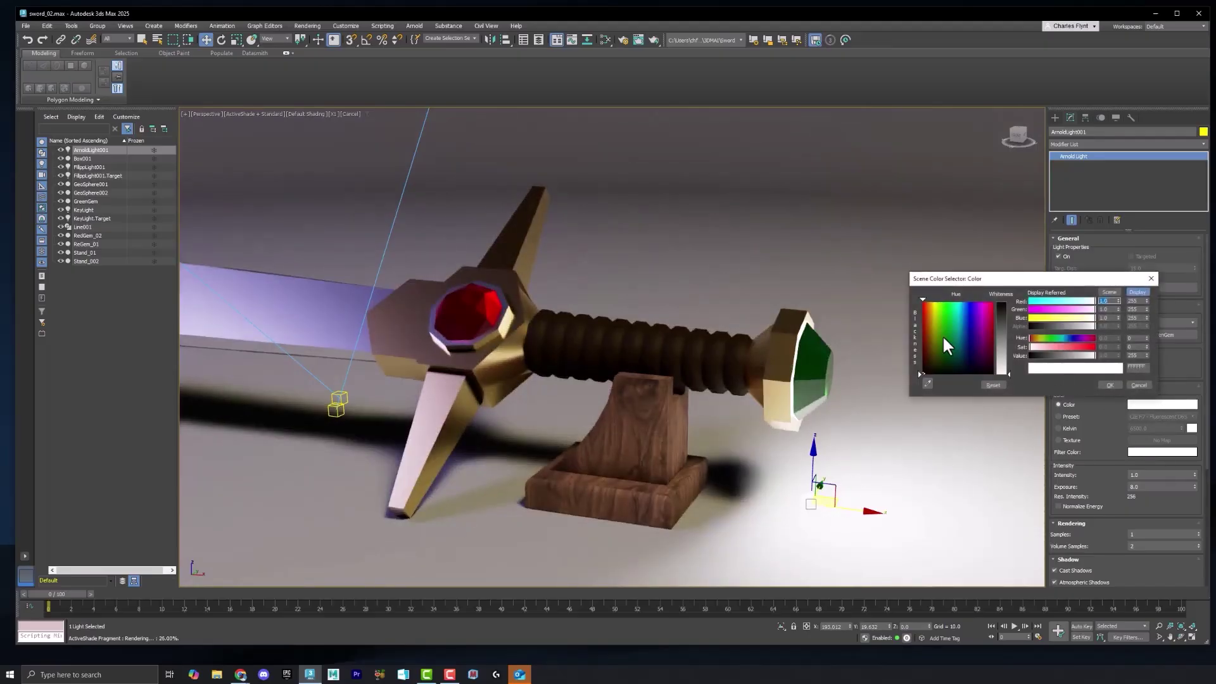
left_click_drag(945, 345, 950, 303)
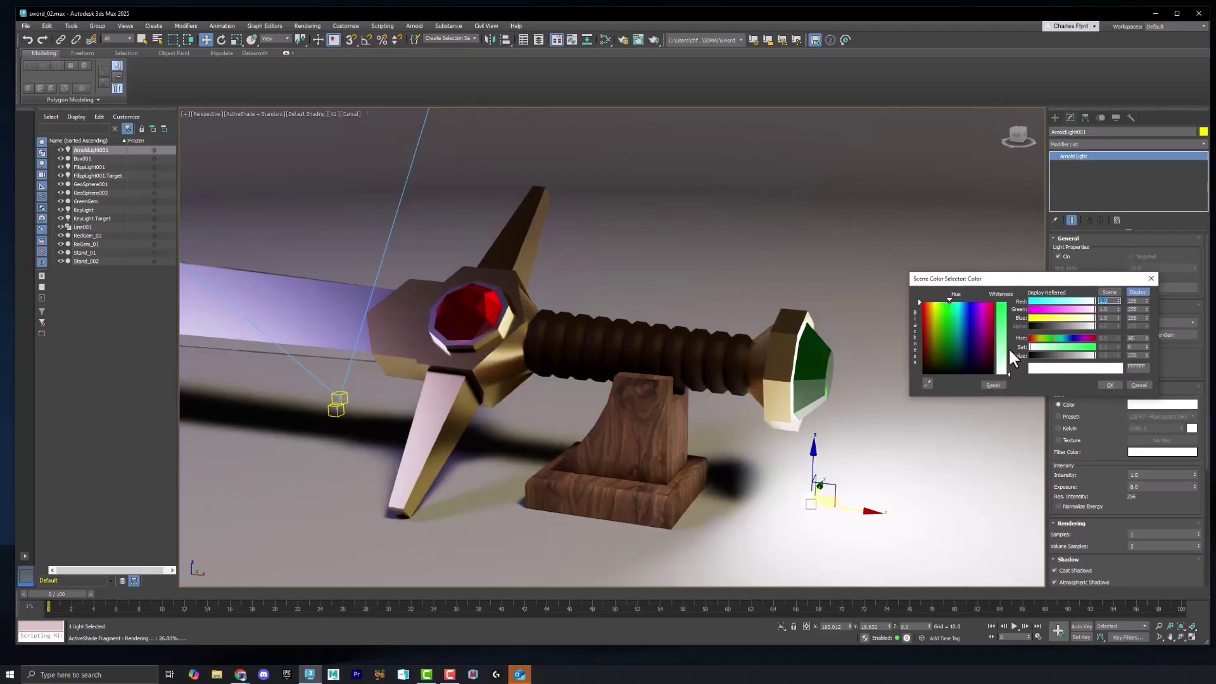
left_click_drag(1008, 372, 1008, 303)
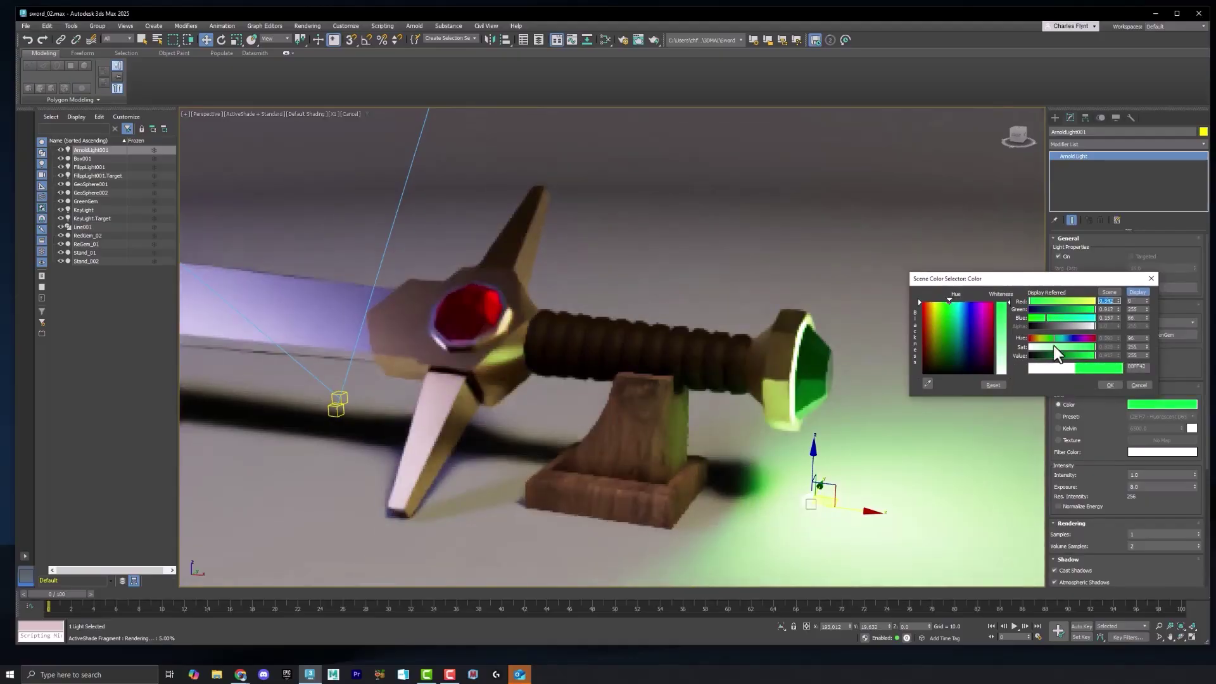
left_click(1109, 385)
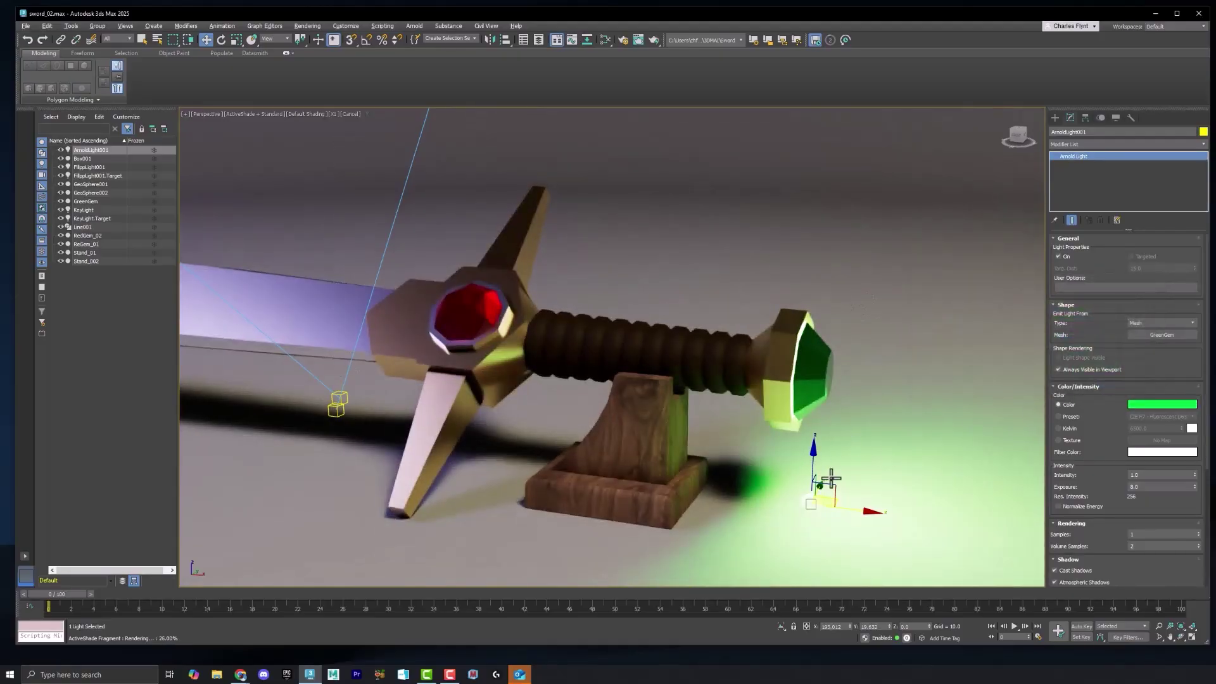
middle_click_drag(830, 478, 857, 483, "alt")
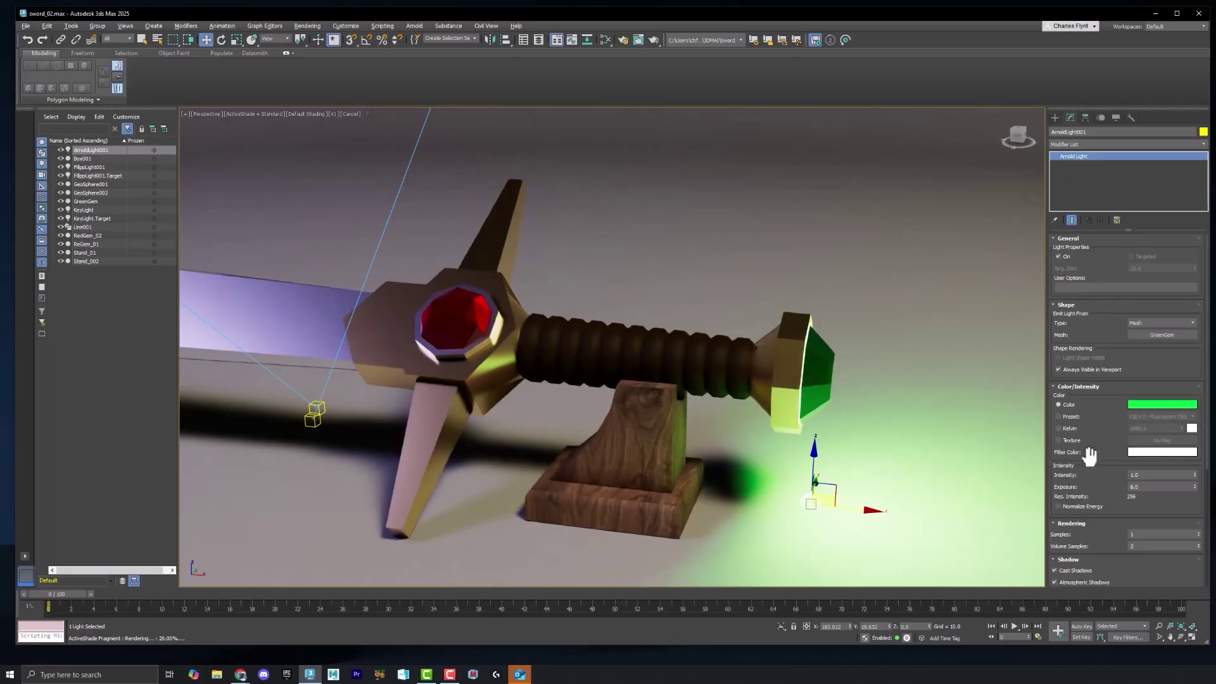
Toggle shadow casting on the green gem light to compare the render, leaving Cast Shadows off
scroll(1088, 454, "down", 5)
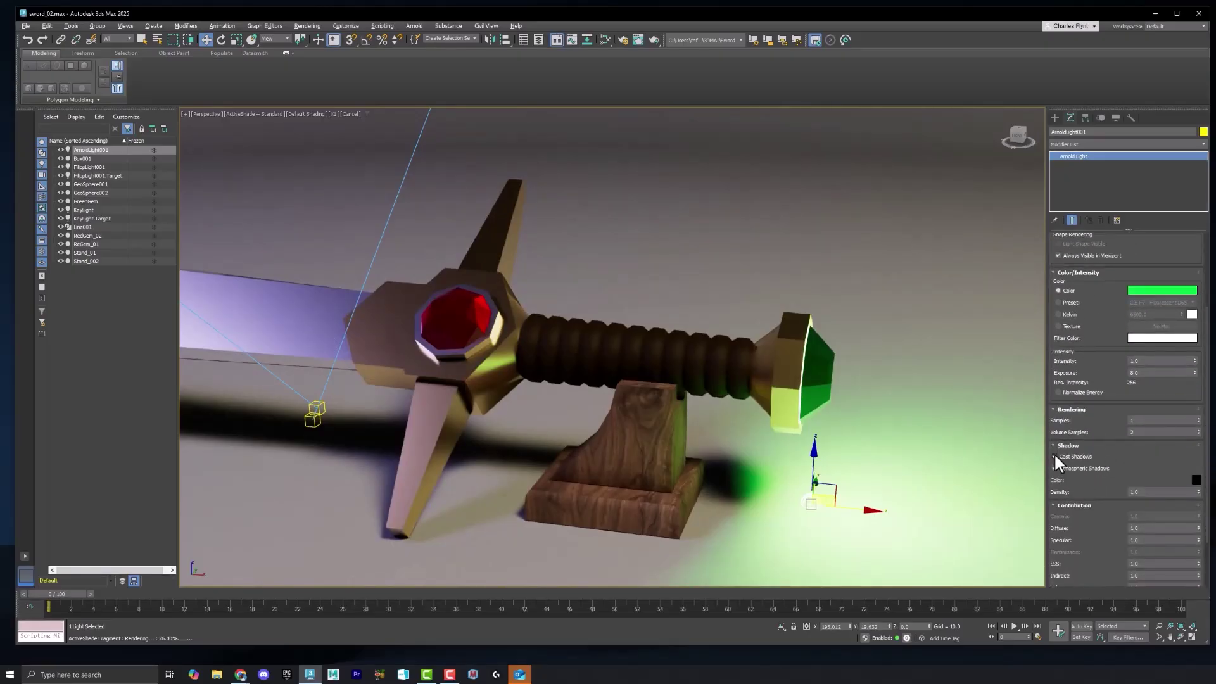
left_click(1054, 455)
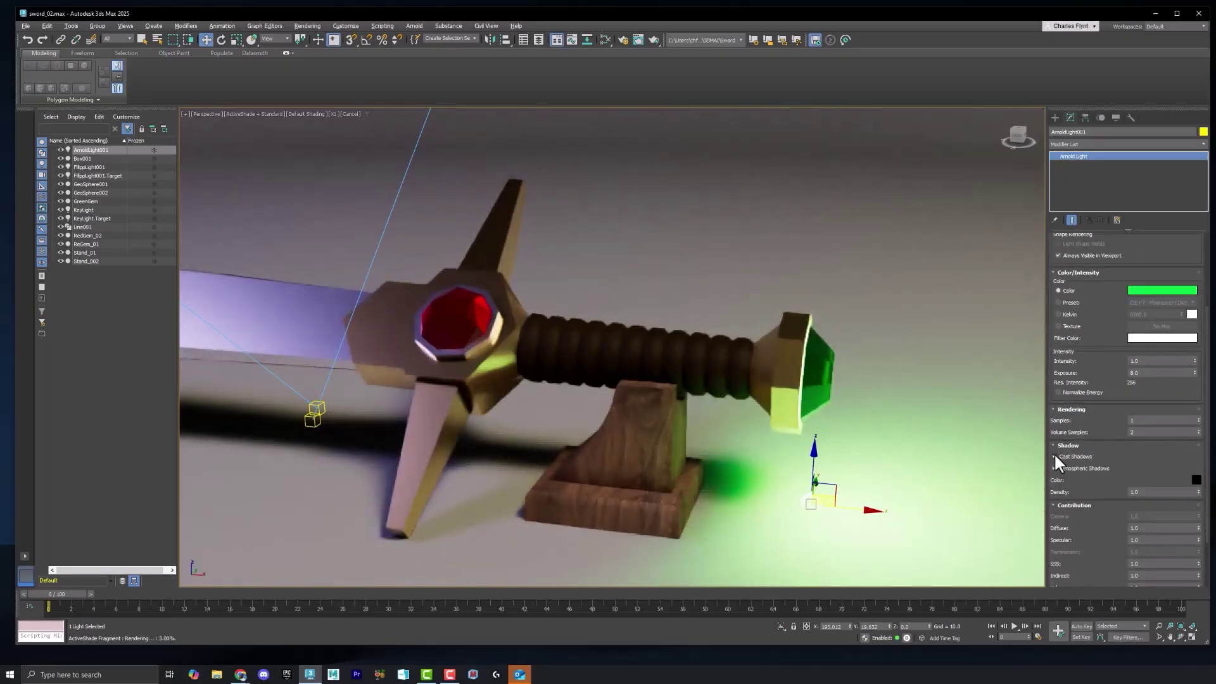
left_click(1054, 455)
left_click(1054, 456)
left_click(1054, 455)
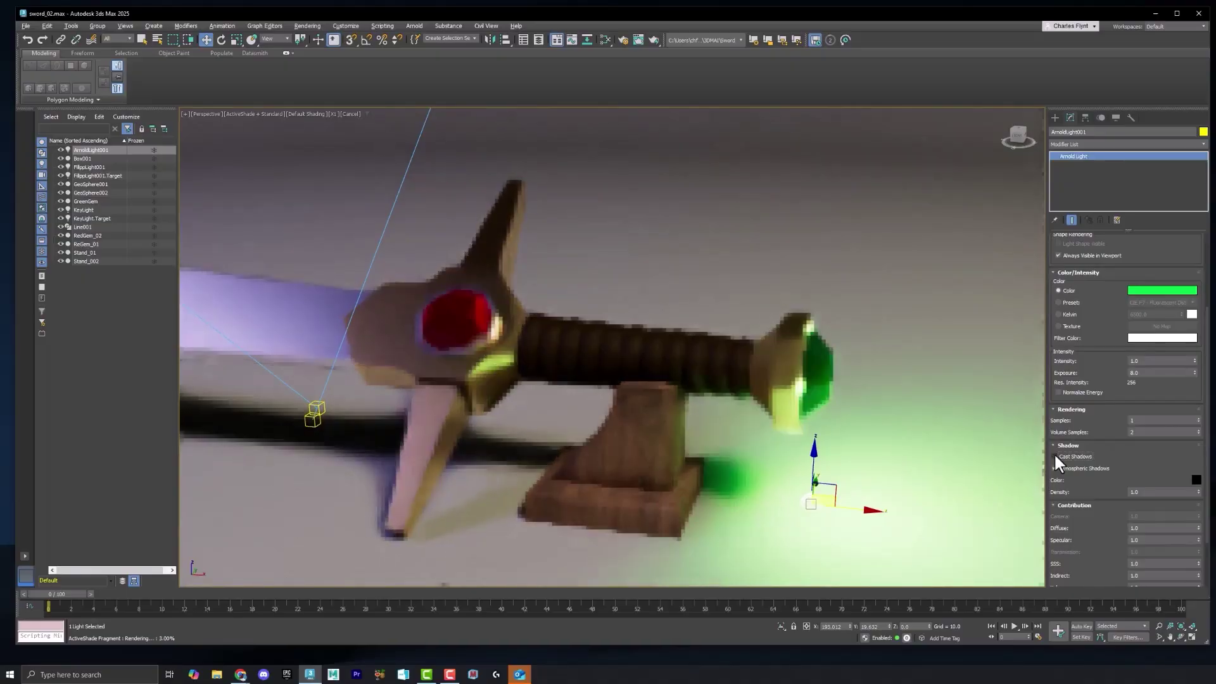
Set the green gem light's exposure to 5.1
scroll(1092, 443, "up", 1)
scroll(1093, 442, "up", 1)
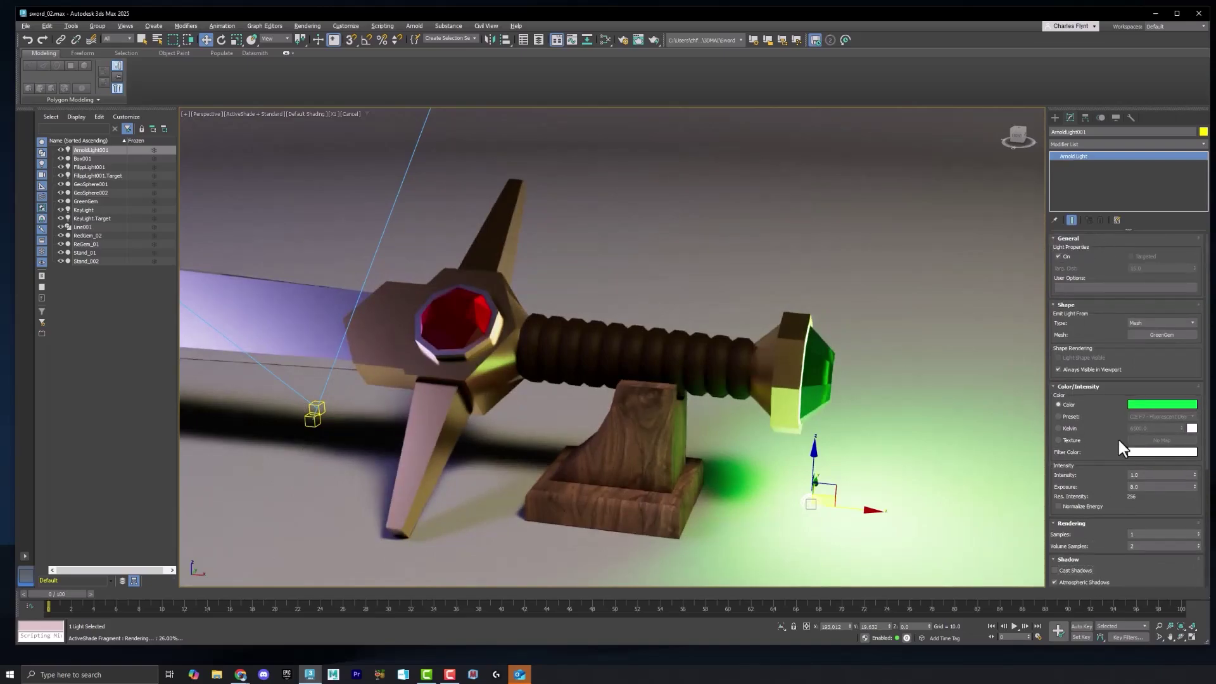
scroll(1099, 472, "down", 4)
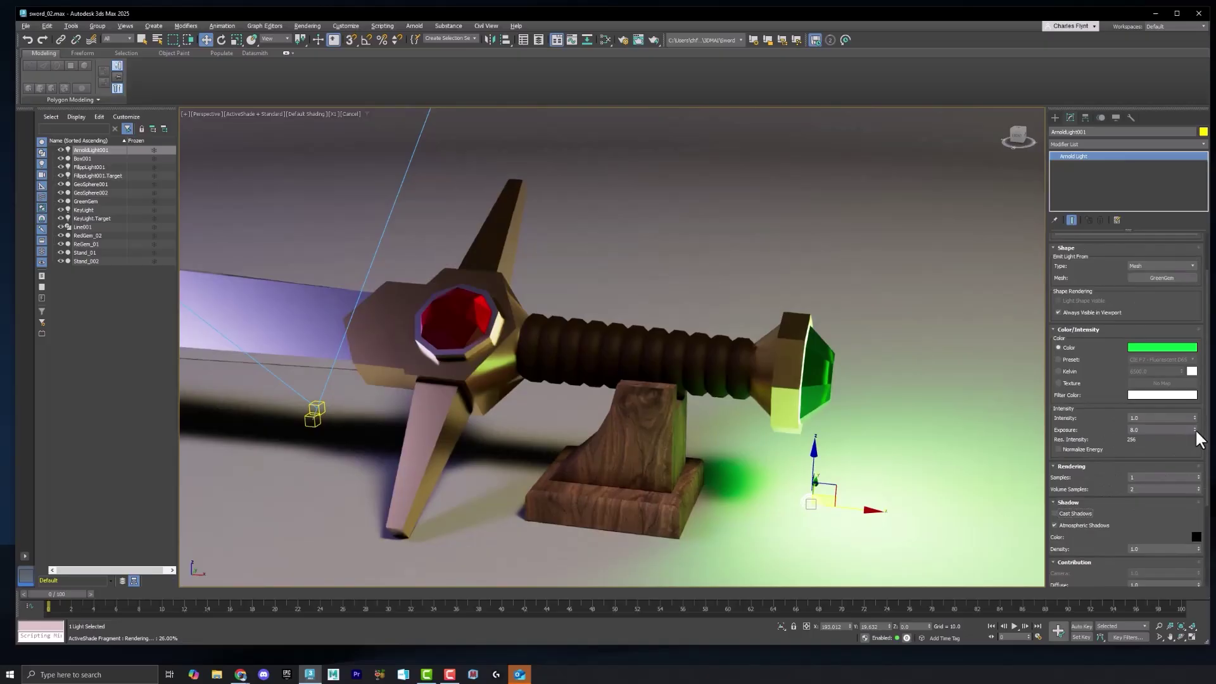
left_click_drag(1195, 429, 1205, 447)
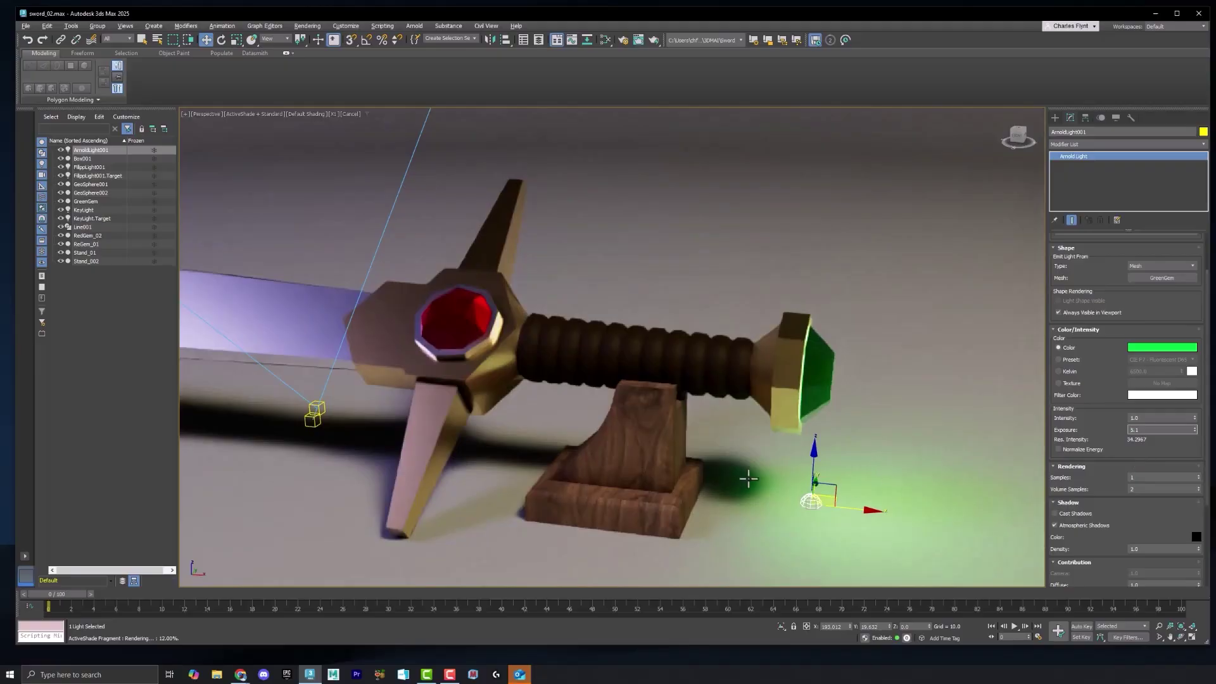
Create two new Arnold lights on the ground beneath the red gem of the sword's crossguard
middle_click_drag(722, 484, 869, 475)
middle_click_drag(580, 499, 620, 508)
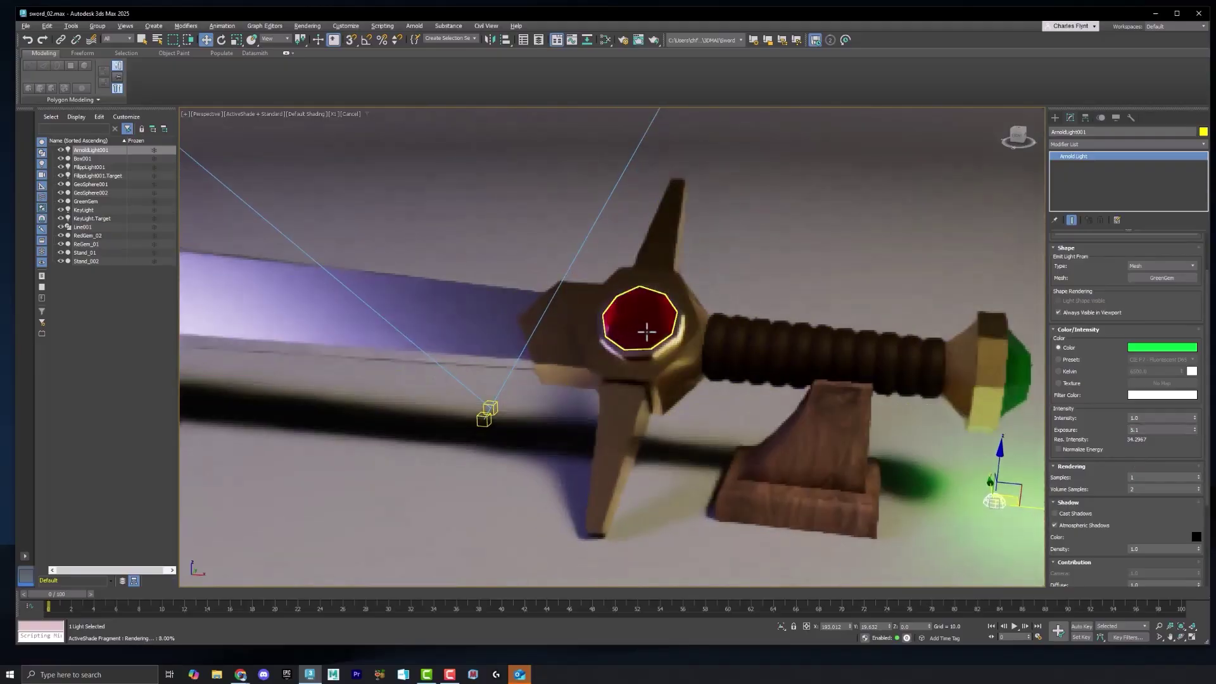
left_click(646, 324)
middle_click_drag(736, 387, 753, 379, "alt")
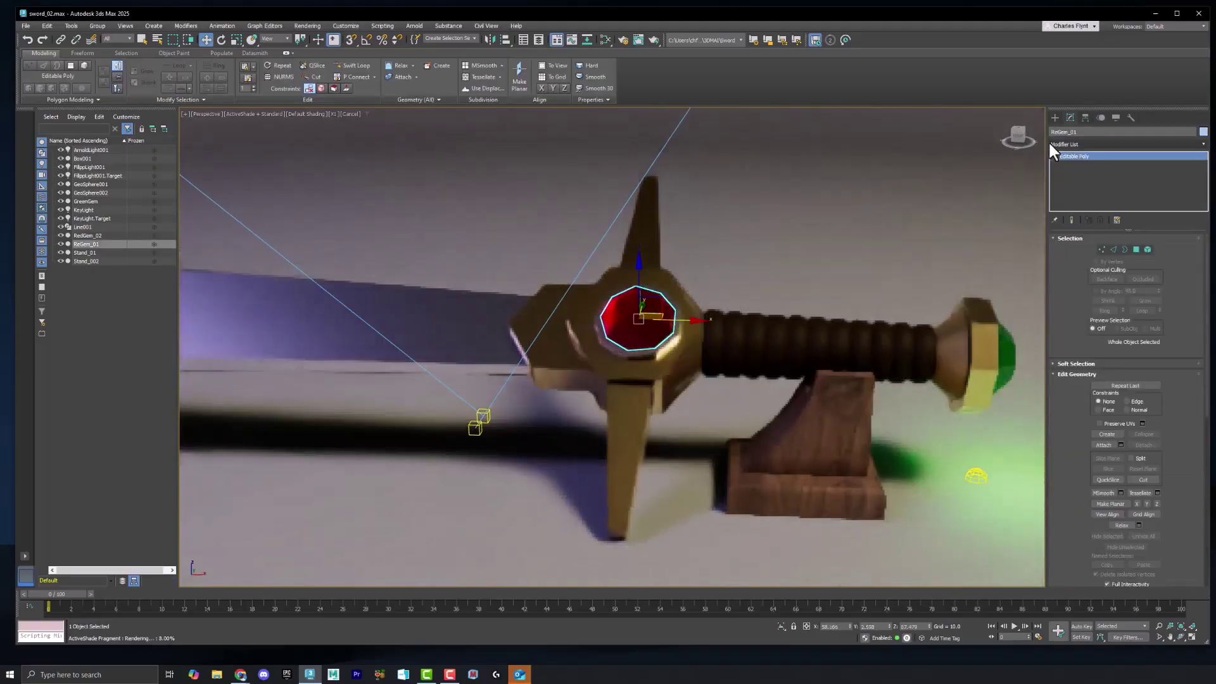
left_click(1055, 118)
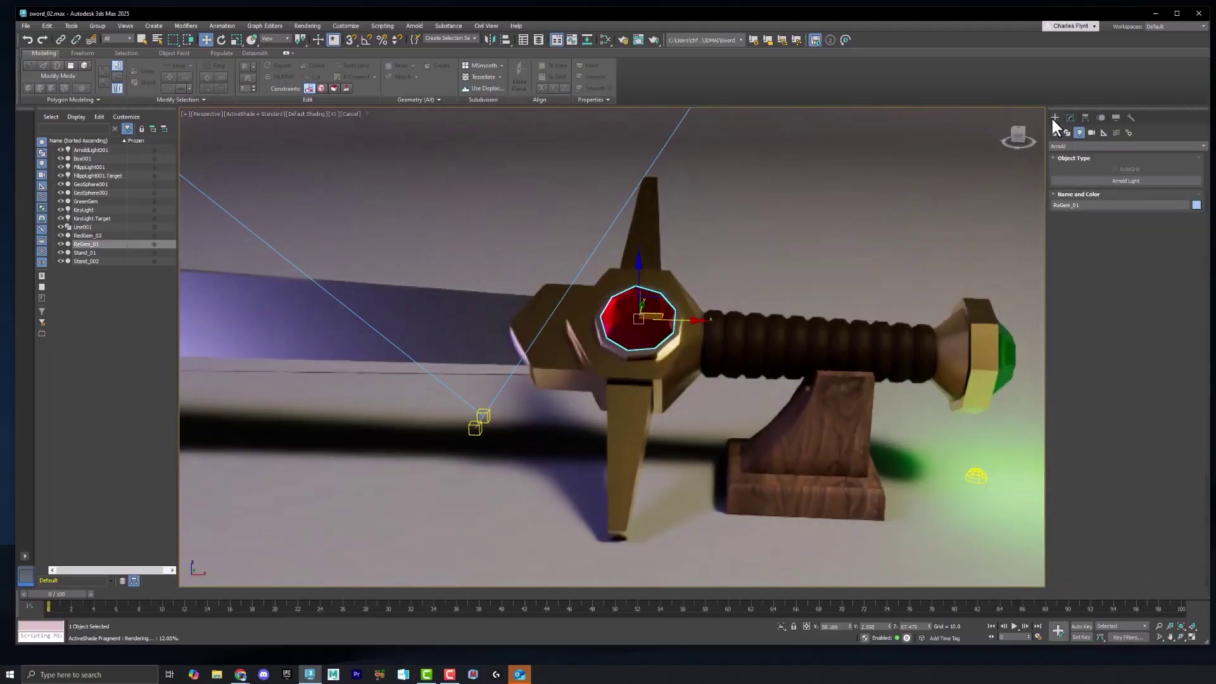
left_click(1126, 181)
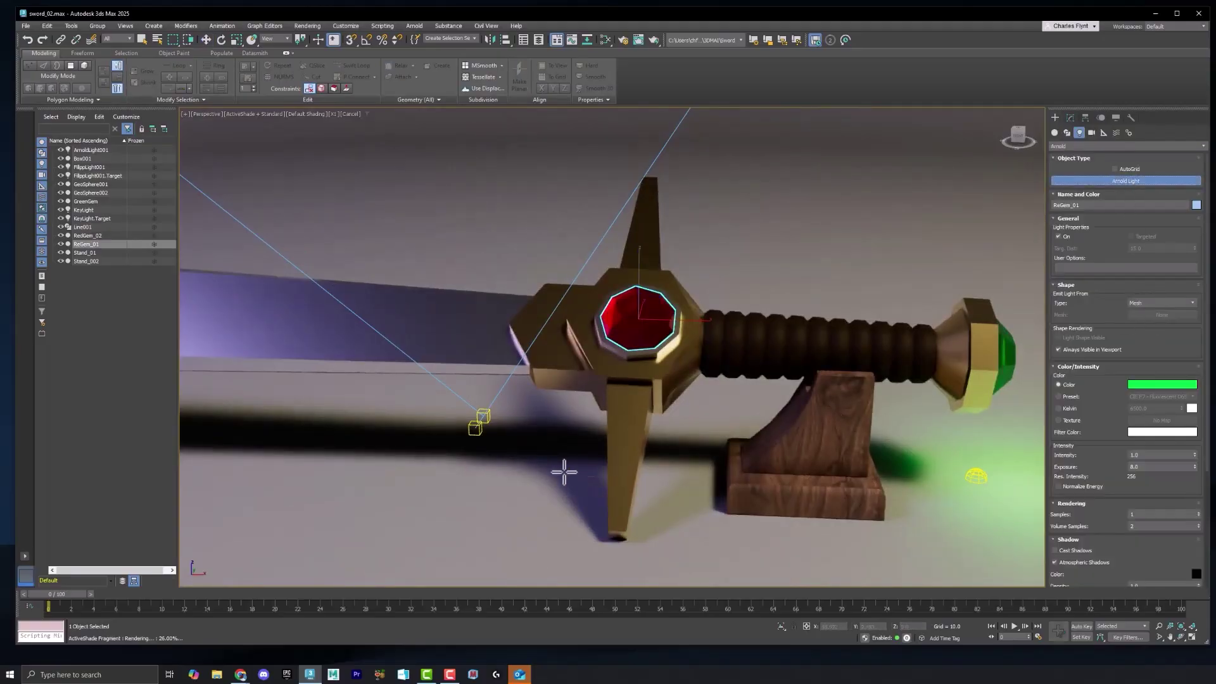
left_click(557, 433)
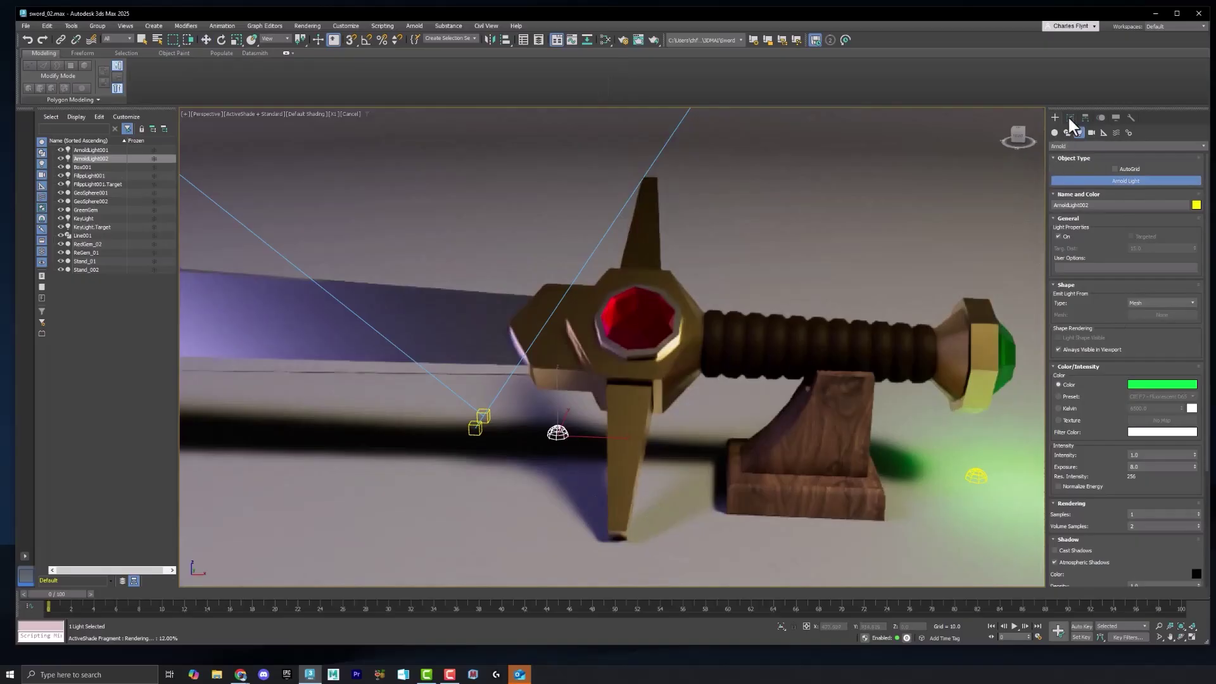
left_click(555, 468)
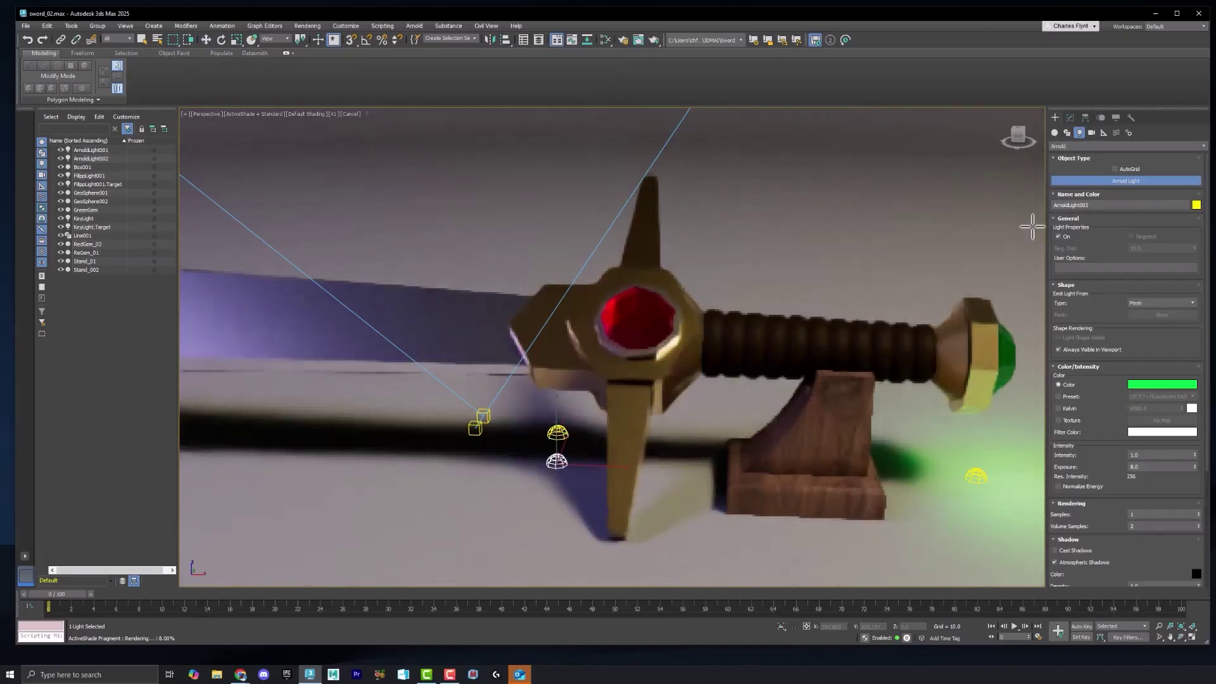
Assign the front red gem, ReGem_01, as the emitting mesh of the newest Arnold light
left_click(1070, 118)
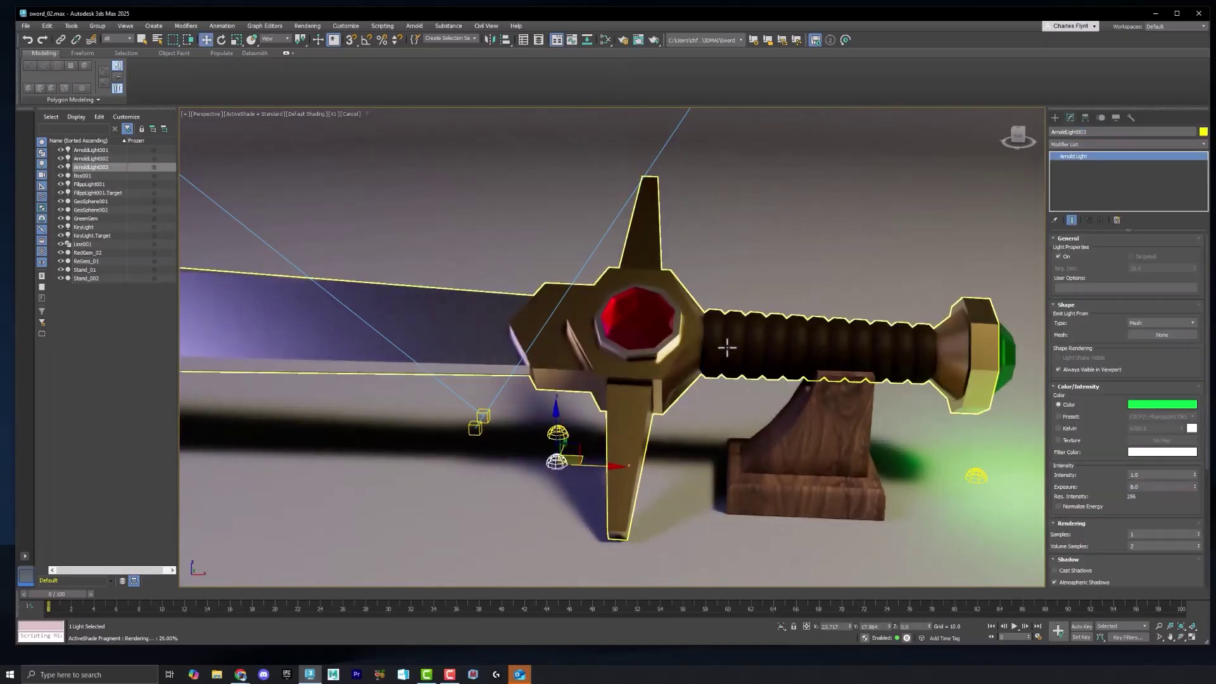
key("w")
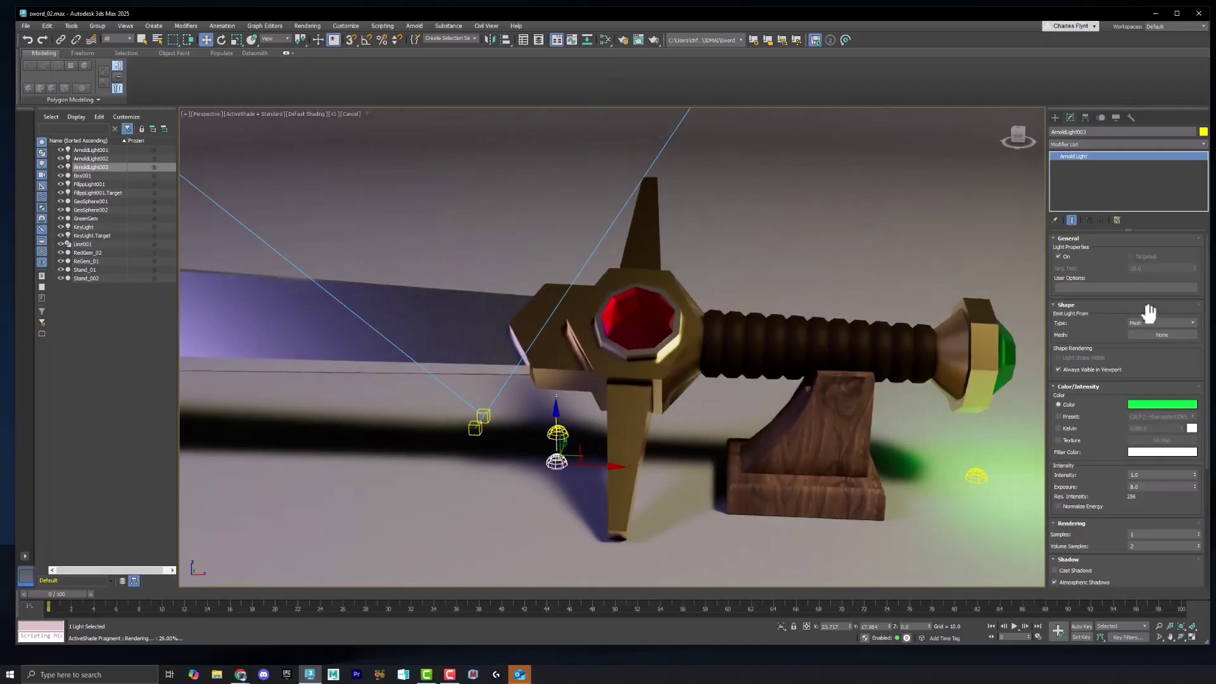
left_click(1158, 334)
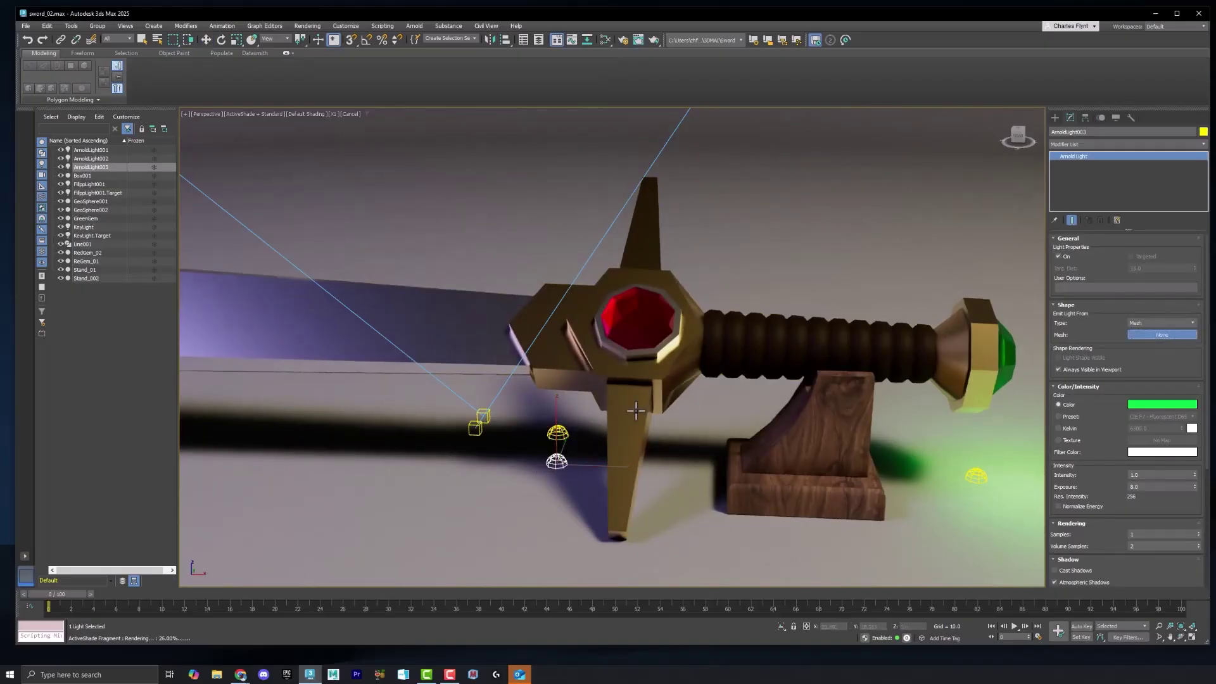
left_click(654, 315)
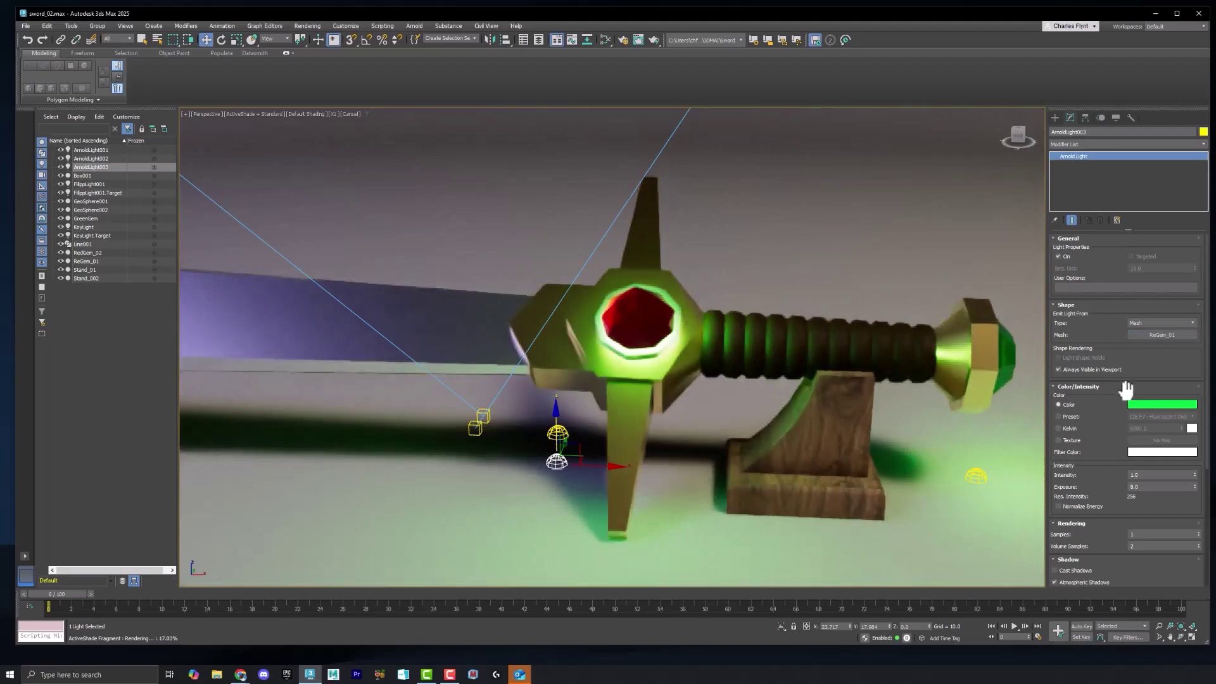
Set the front red gem light's color to pure red (FF0000) and its exposure to 6.1
left_click(1155, 401)
left_click_drag(952, 339, 915, 300)
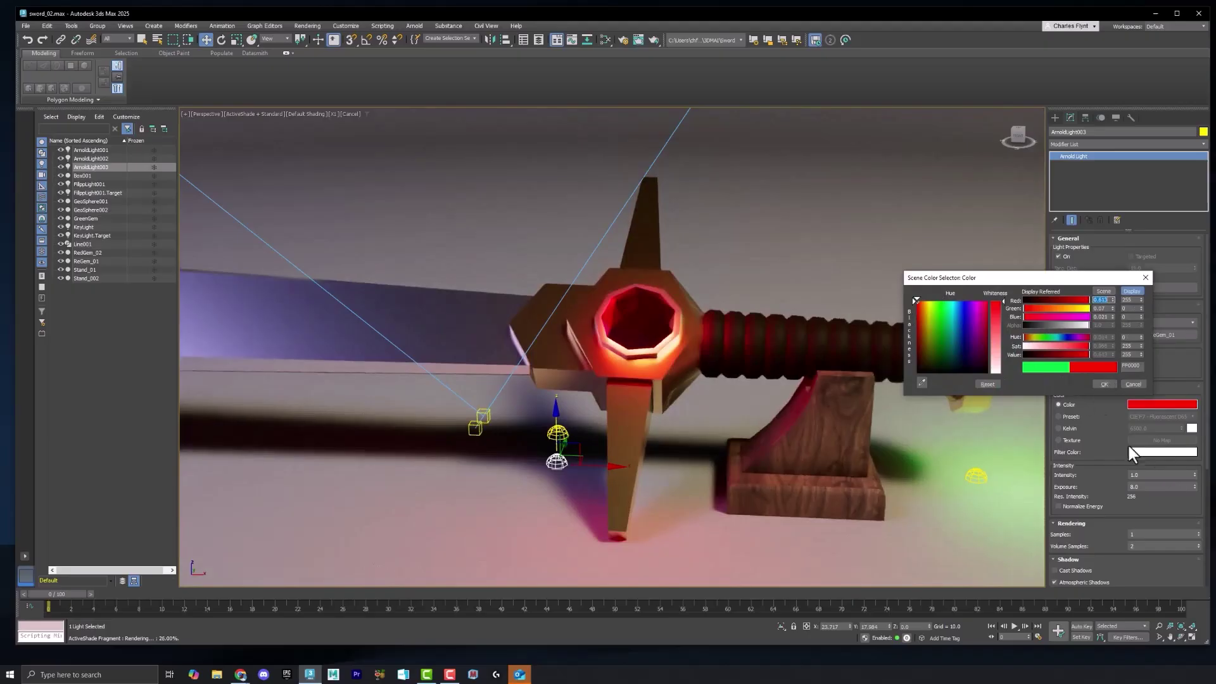
left_click(1102, 384)
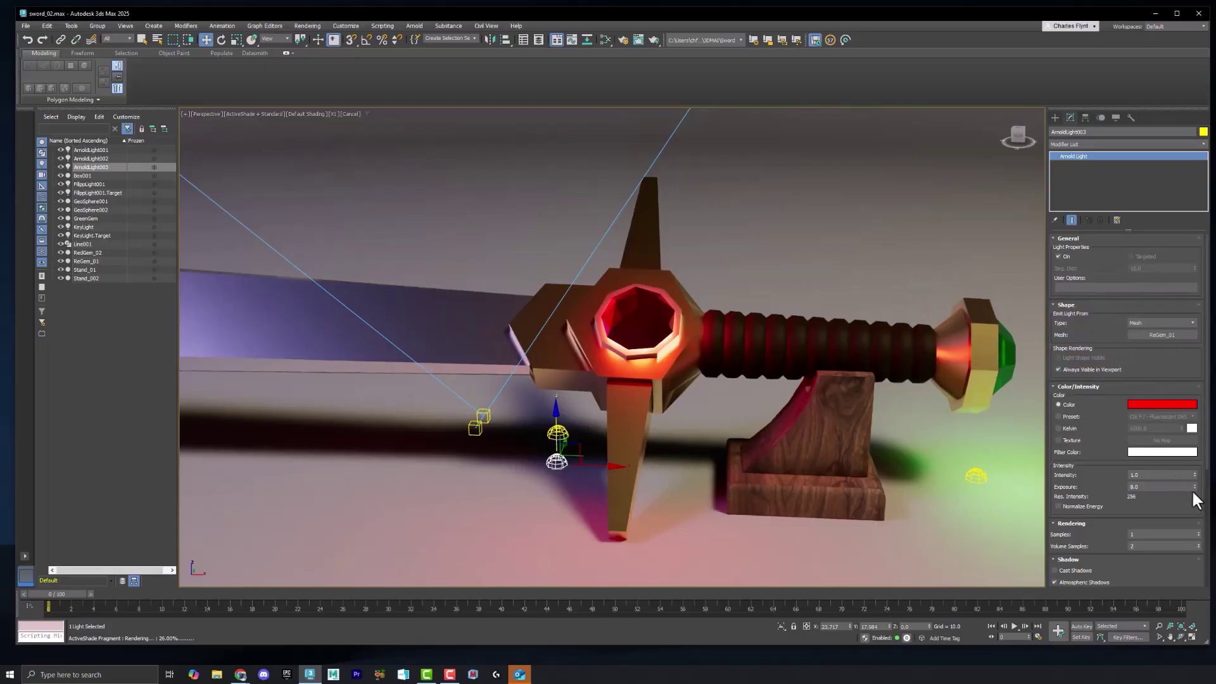
left_click_drag(1195, 485, 1194, 496)
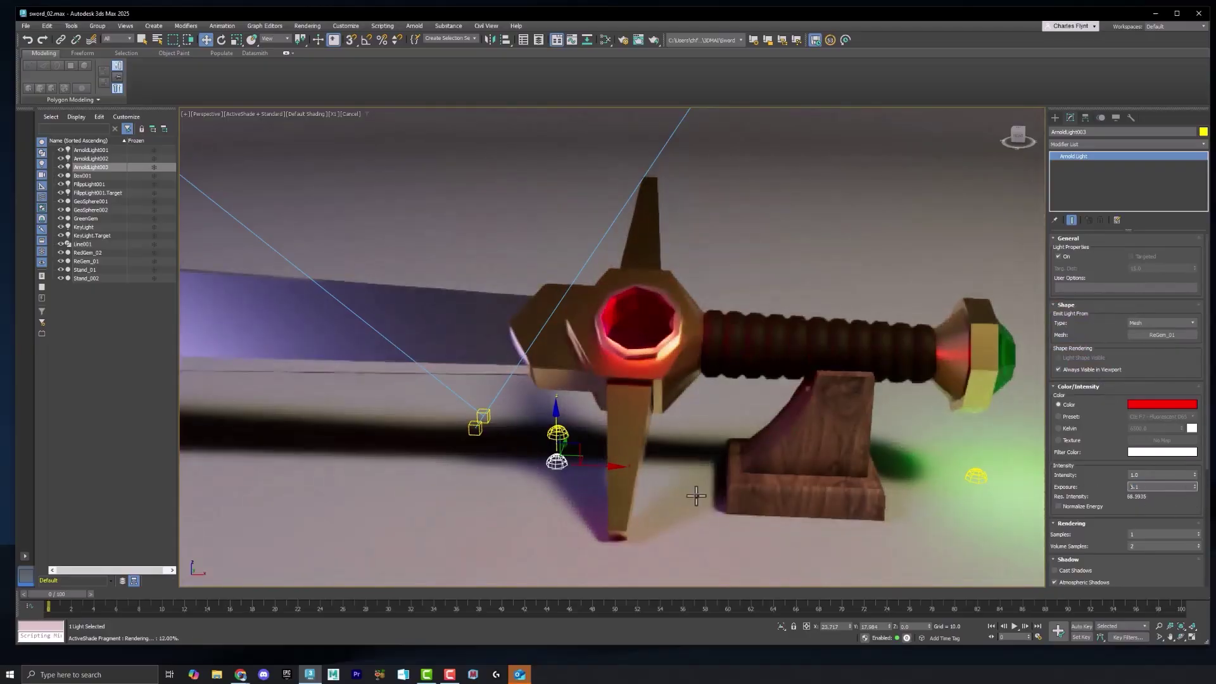
Assign RedGem_02, on the other side of the crossguard, as the emitting mesh of the remaining unassigned Arnold light
middle_click_drag(701, 464, 857, 466, "alt")
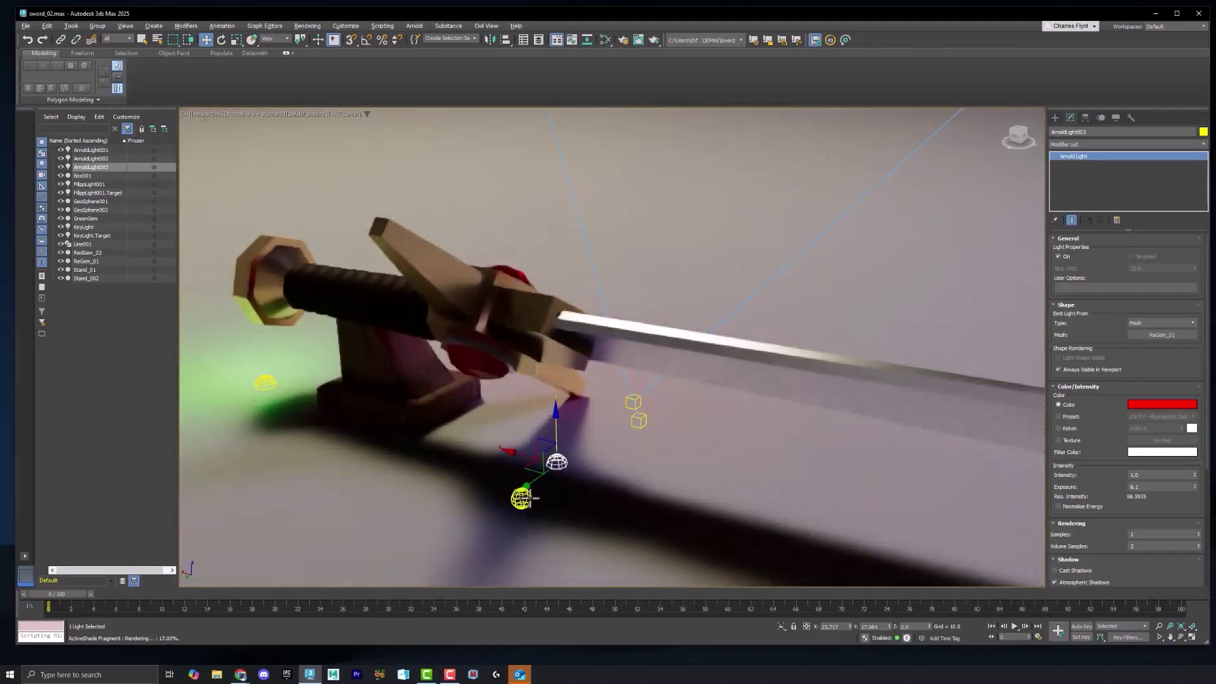
left_click(523, 497)
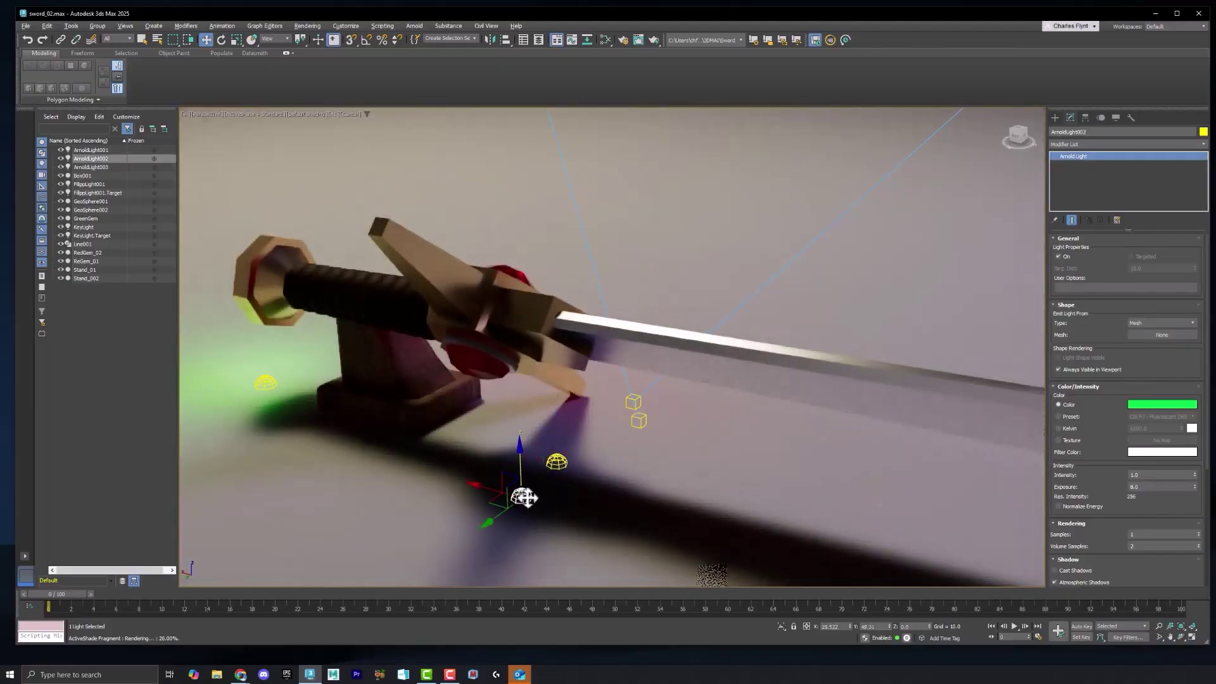
left_click(1147, 334)
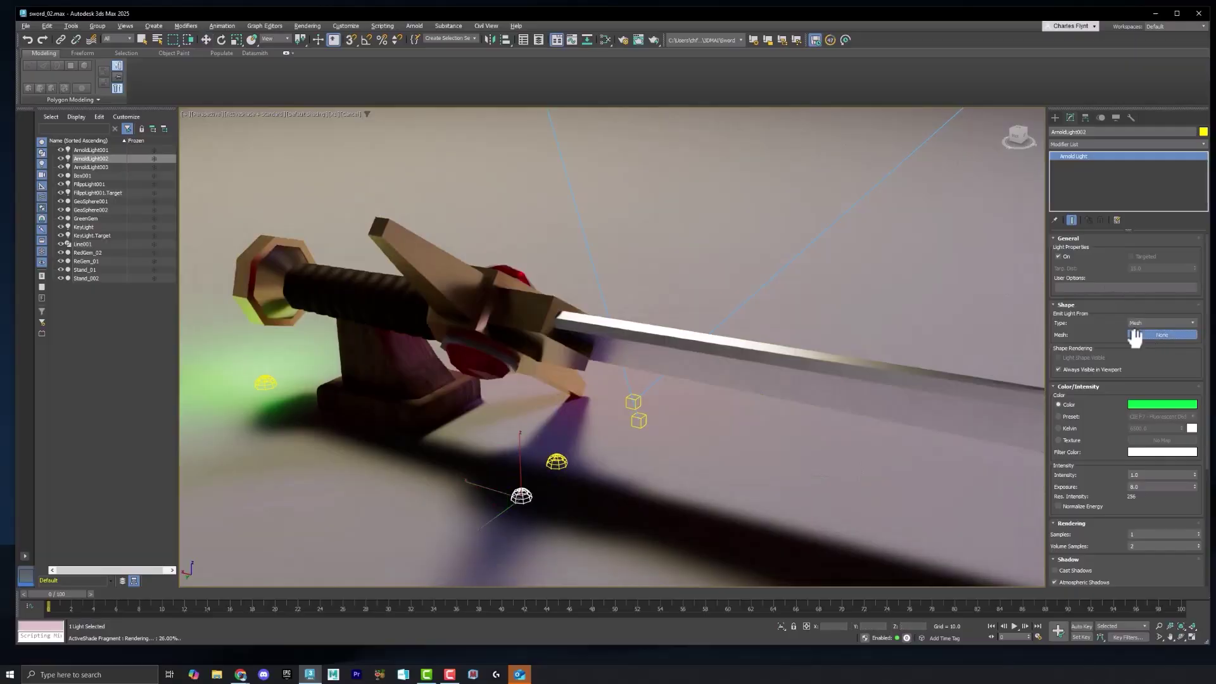
left_click(476, 367)
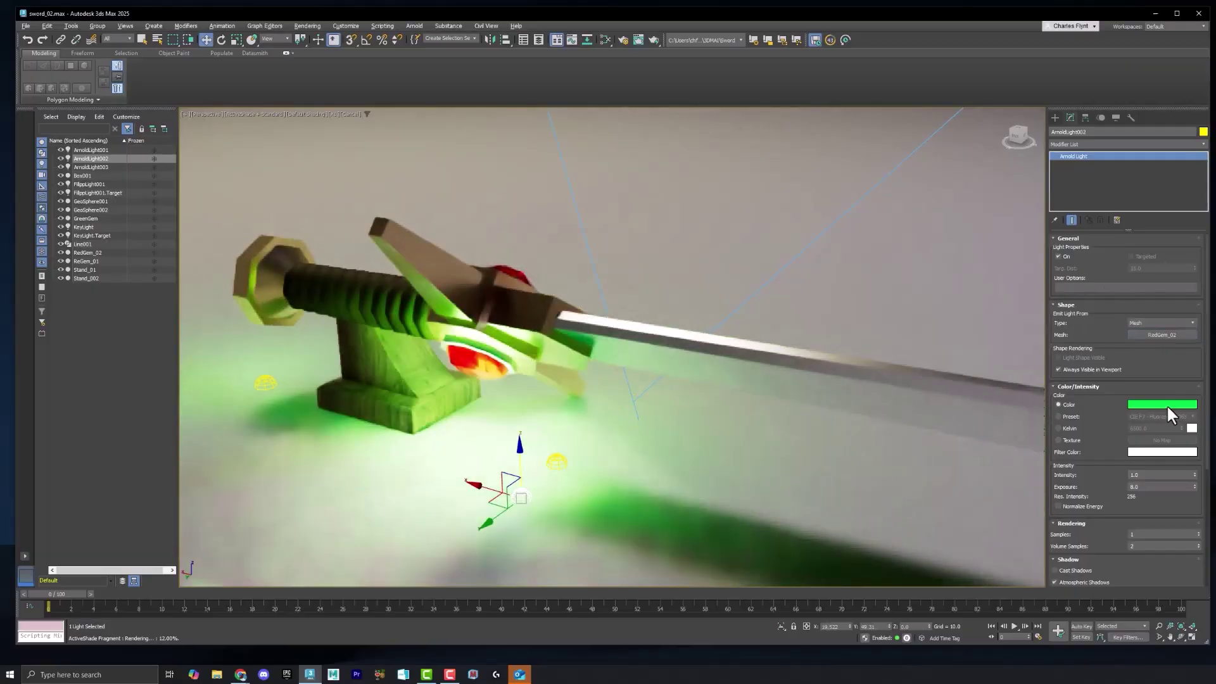
Set the RedGem_02 light's color to pure red (FF0000) and its exposure to 4.7
left_click(1167, 405)
left_click_drag(930, 355, 894, 306)
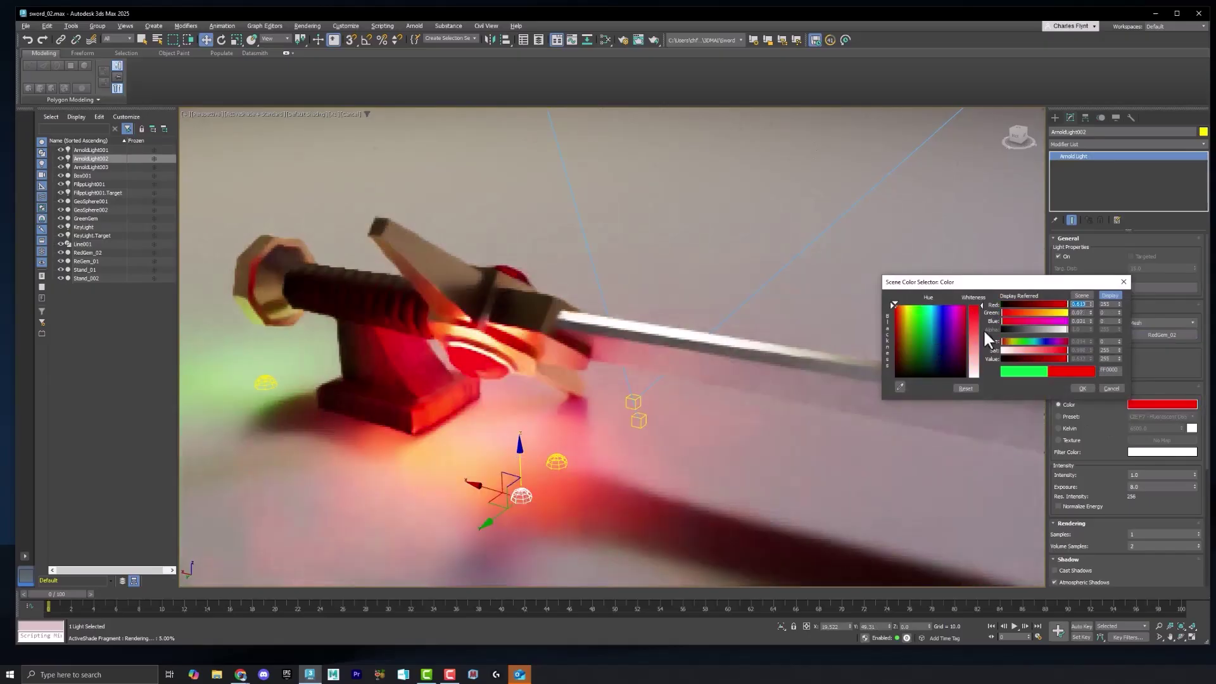
left_click(1081, 388)
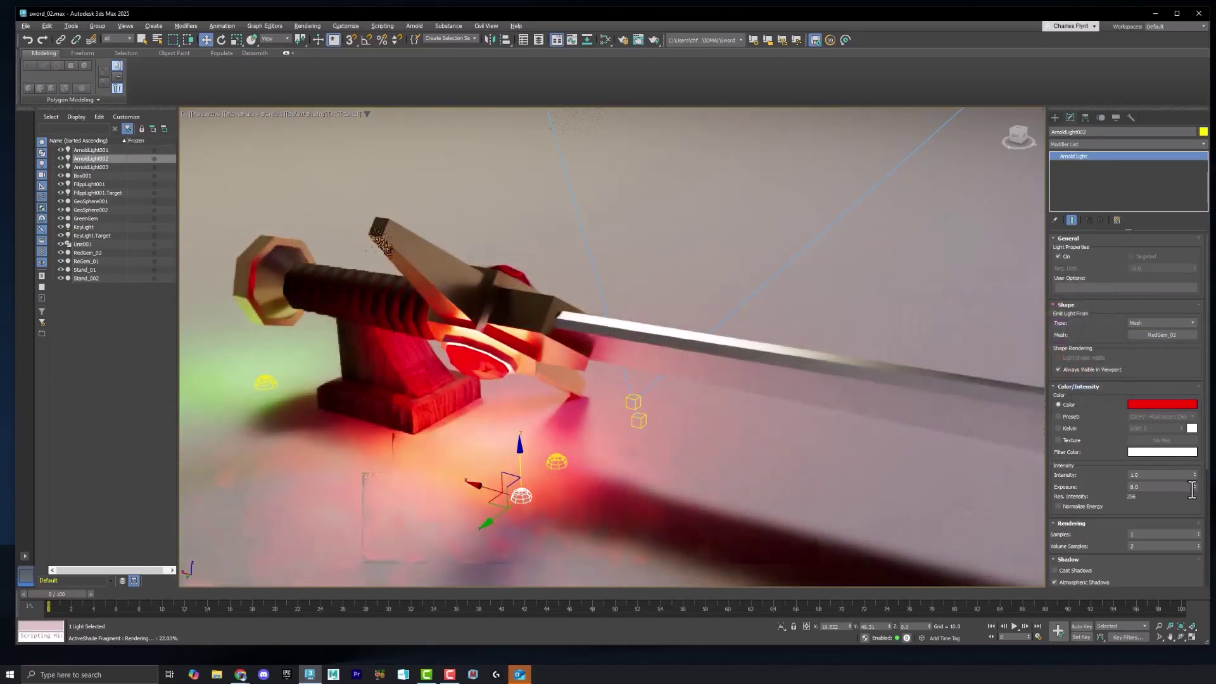
left_click_drag(1192, 486, 1190, 506)
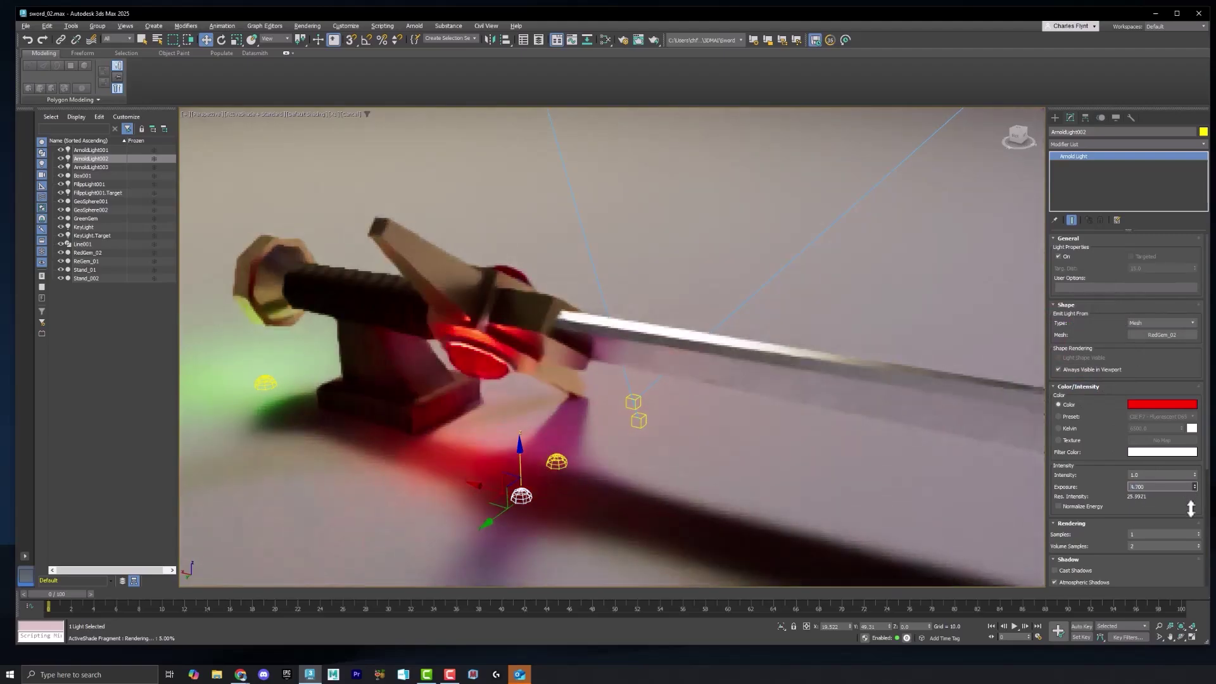
Examine the red and green gem glows from several angles around the sword, ending with the whole sword framed
scroll(844, 389, "down", 2)
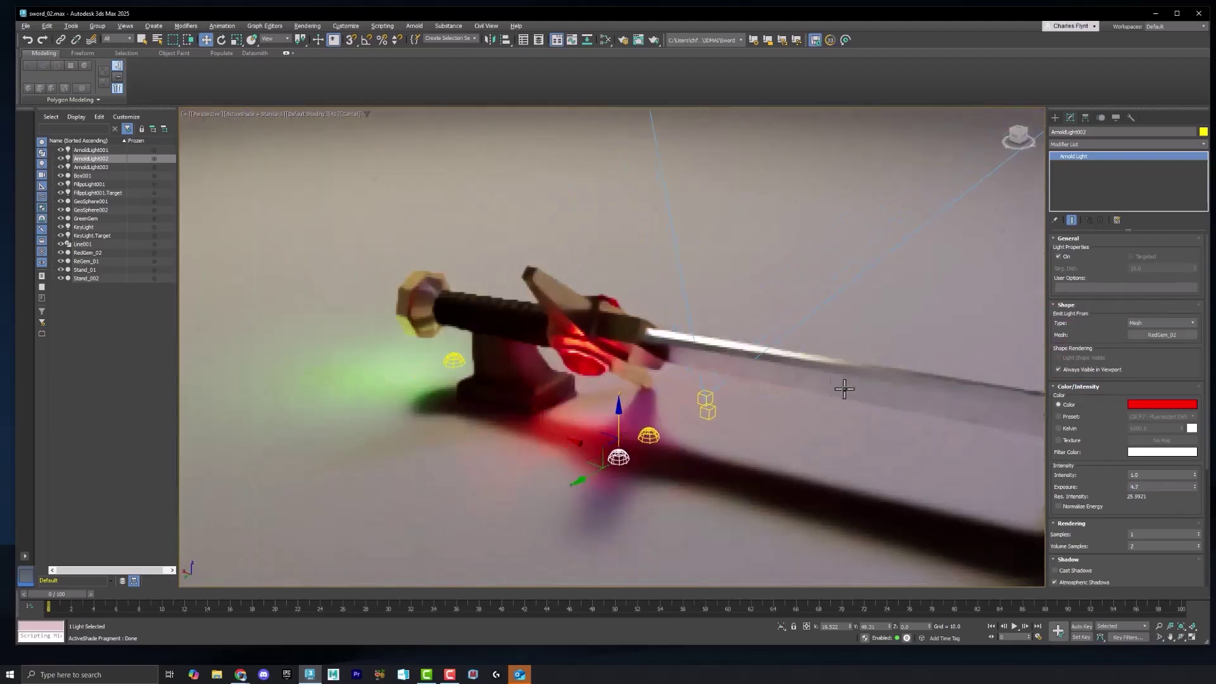
middle_click_drag(844, 389, 790, 381, "alt")
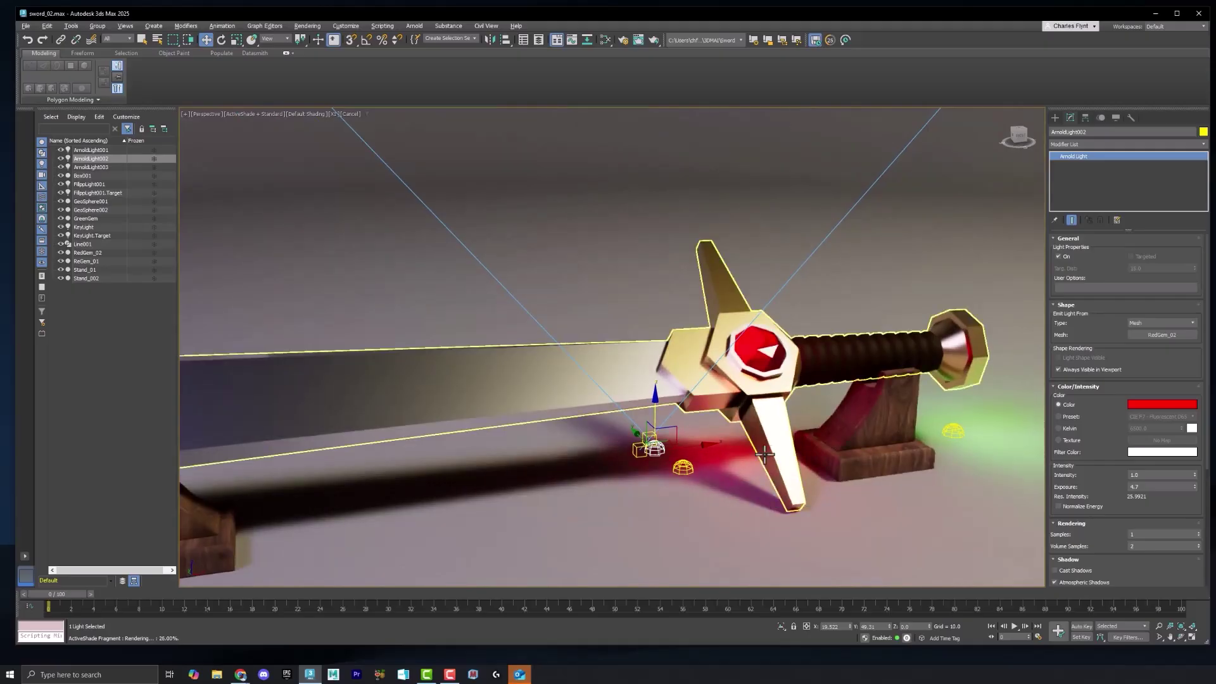
middle_click_drag(761, 484, 836, 452, "alt")
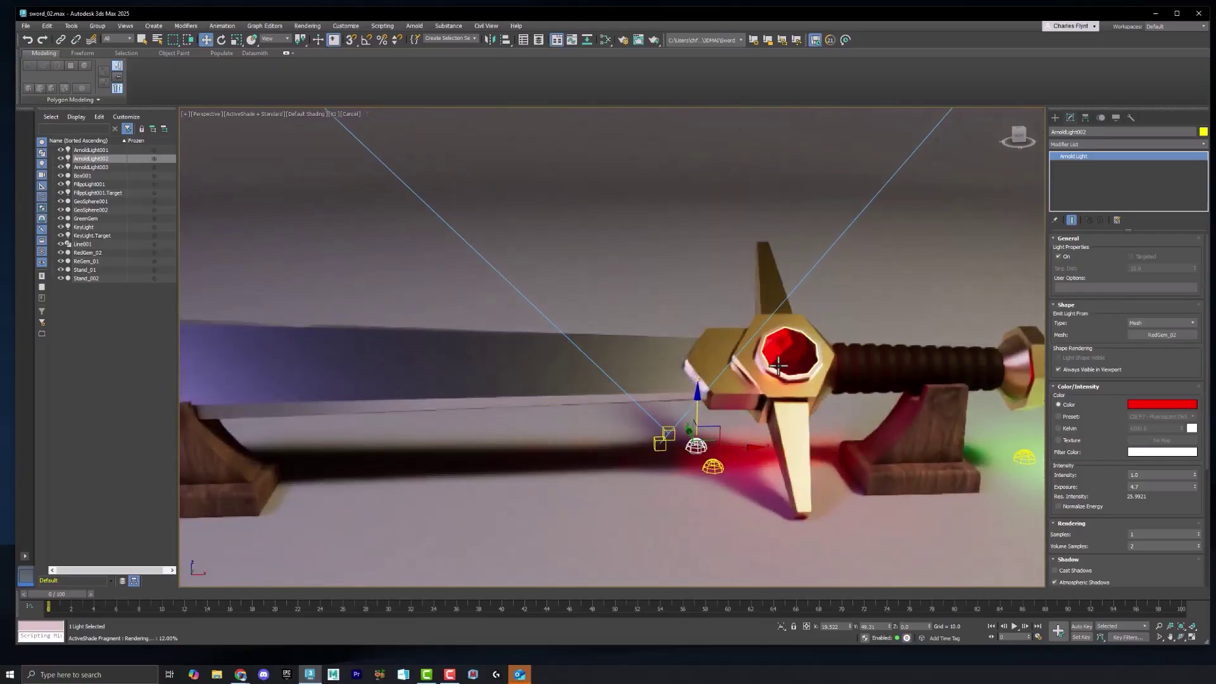
middle_click_drag(799, 377, 834, 486, "alt")
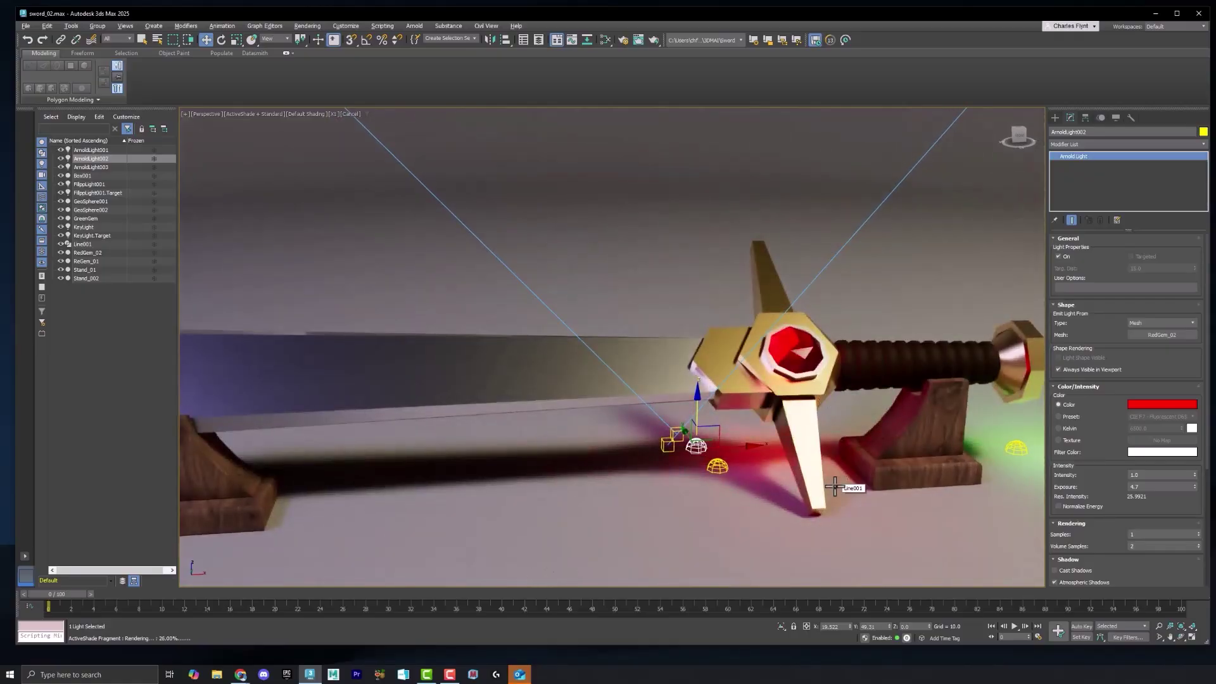
scroll(826, 457, "down", 4)
middle_click_drag(741, 429, 693, 432)
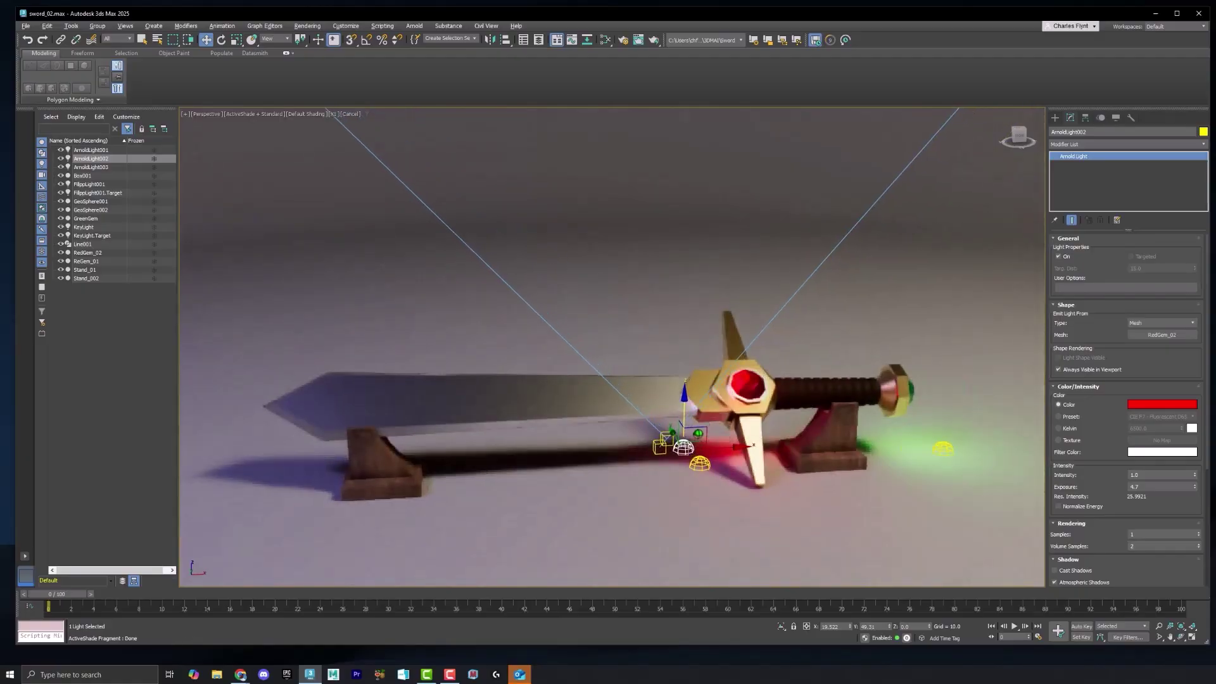
scroll(709, 427, "up", 2)
middle_click_drag(711, 425, 741, 416)
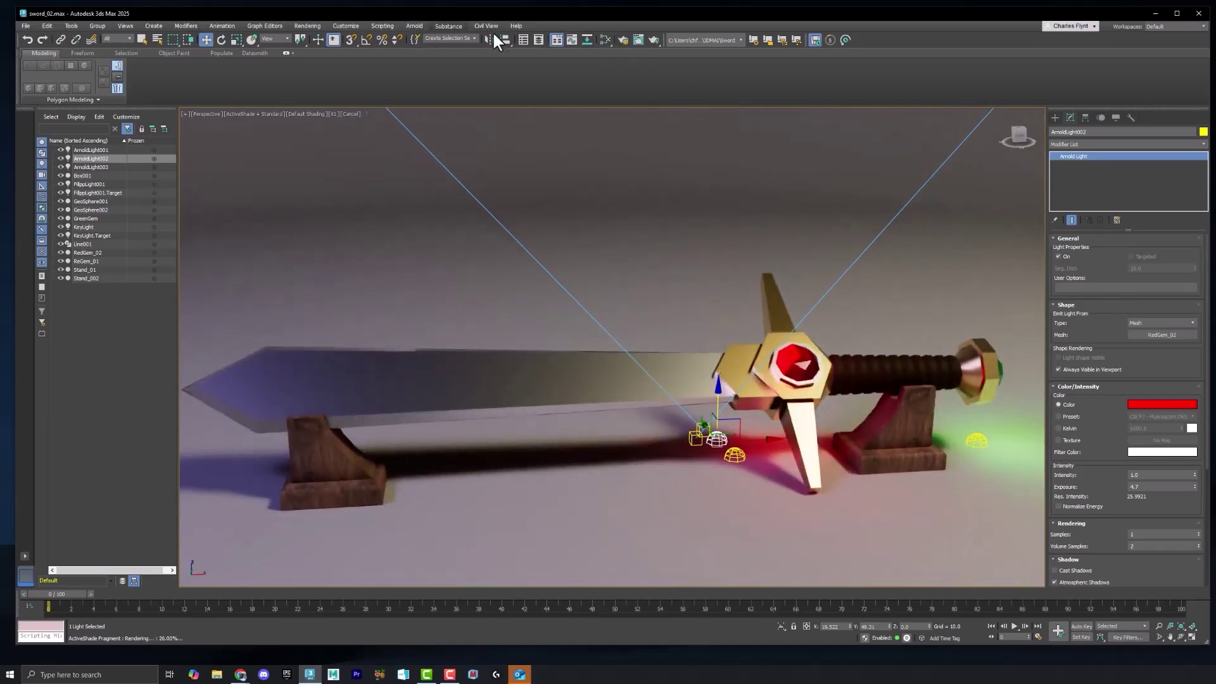
Render the framed sword view in Arnold RenderView and move the render window clear of the light's parameters
left_click(414, 25)
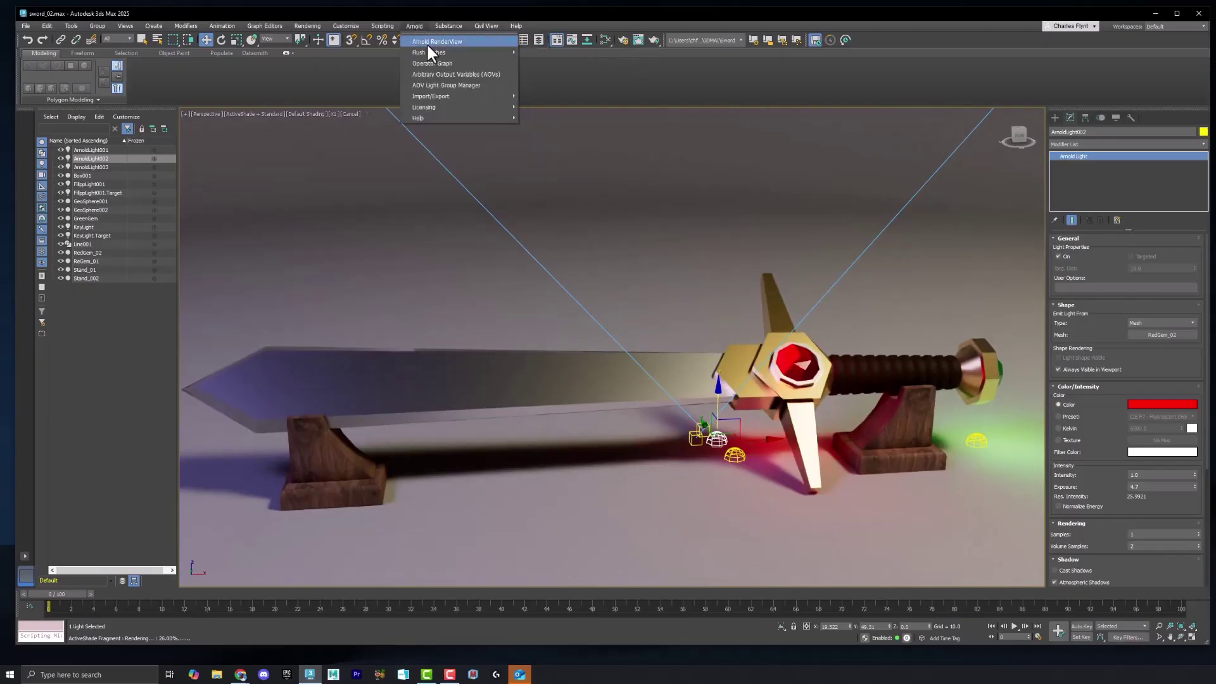
left_click(428, 43)
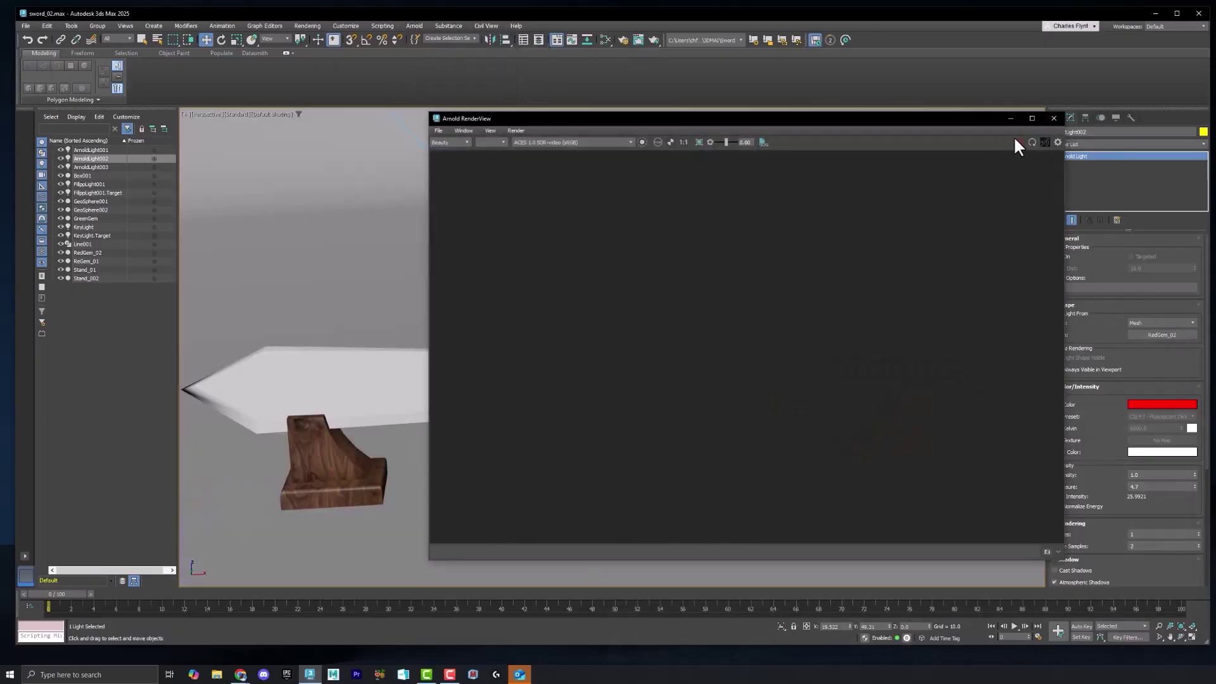
left_click(1013, 137)
left_click_drag(918, 120, 807, 127)
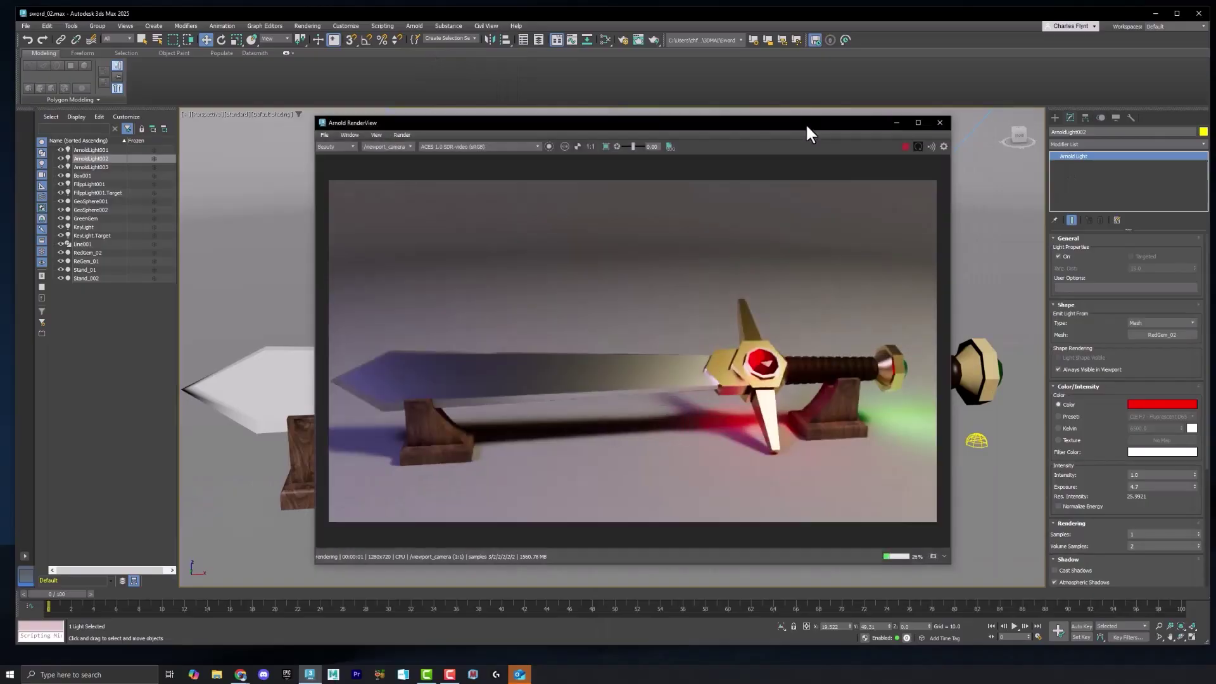